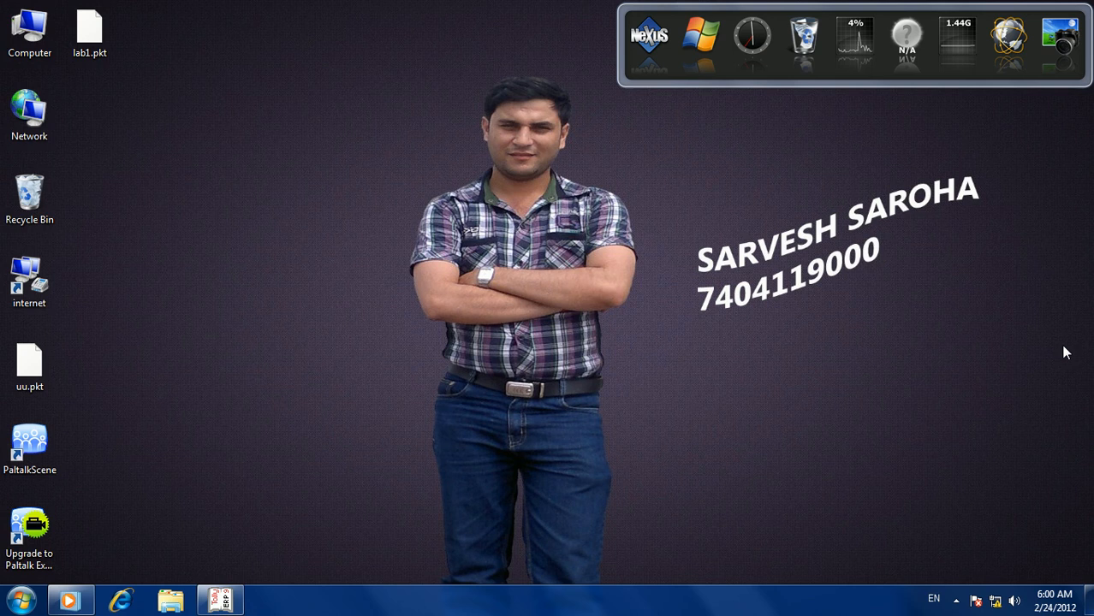
- Switch to Tally.ERP 9 and open the inventory features of the Batch Wise company
click(221, 600)
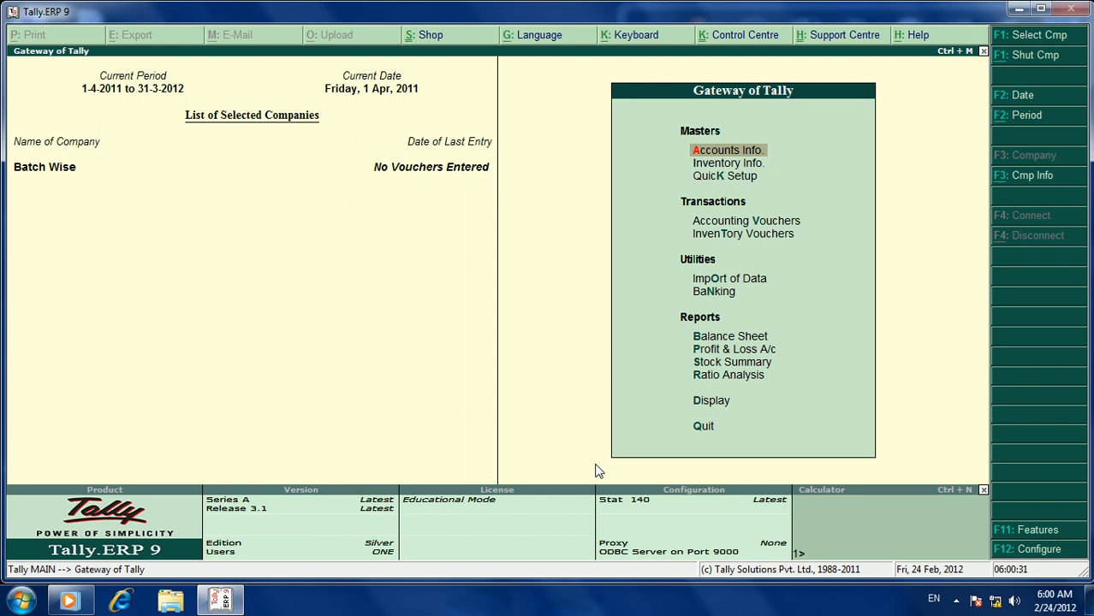
key(F11)
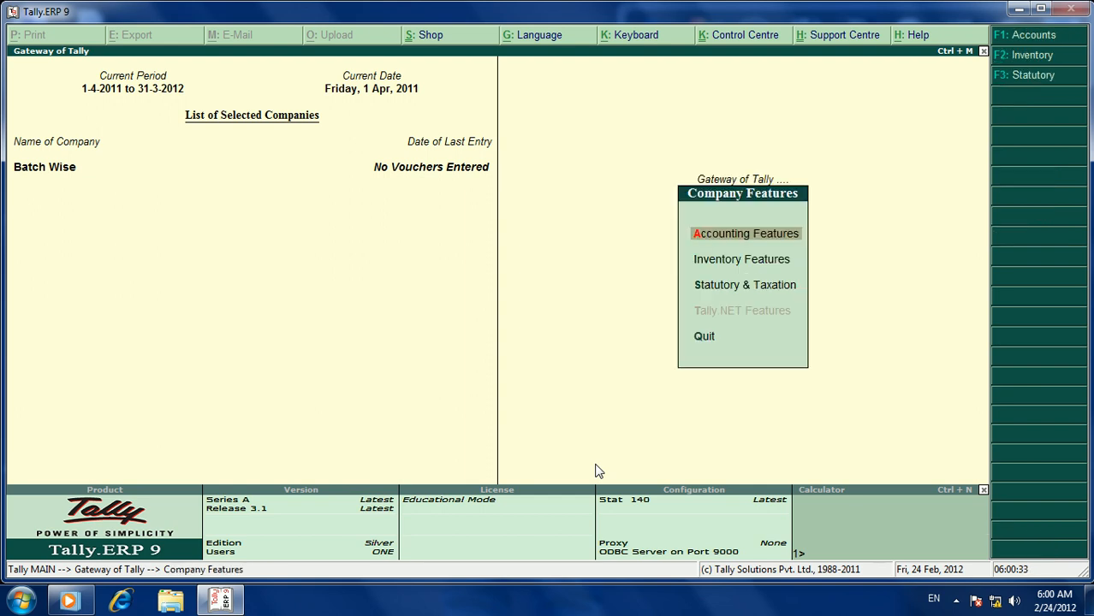
key(Down)
key(Down)
key(Up)
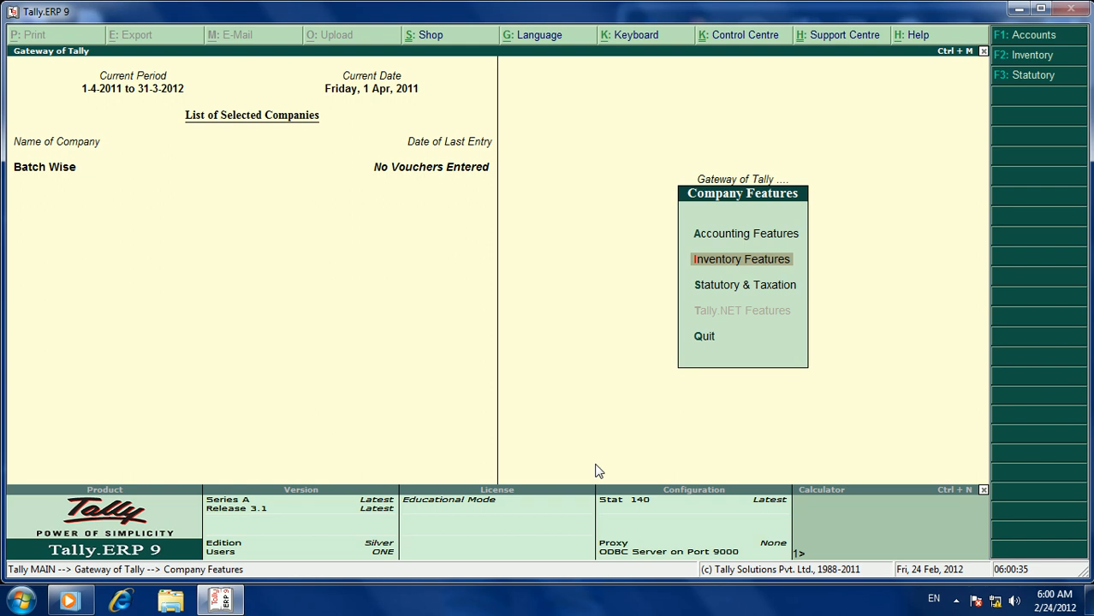
key(Return)
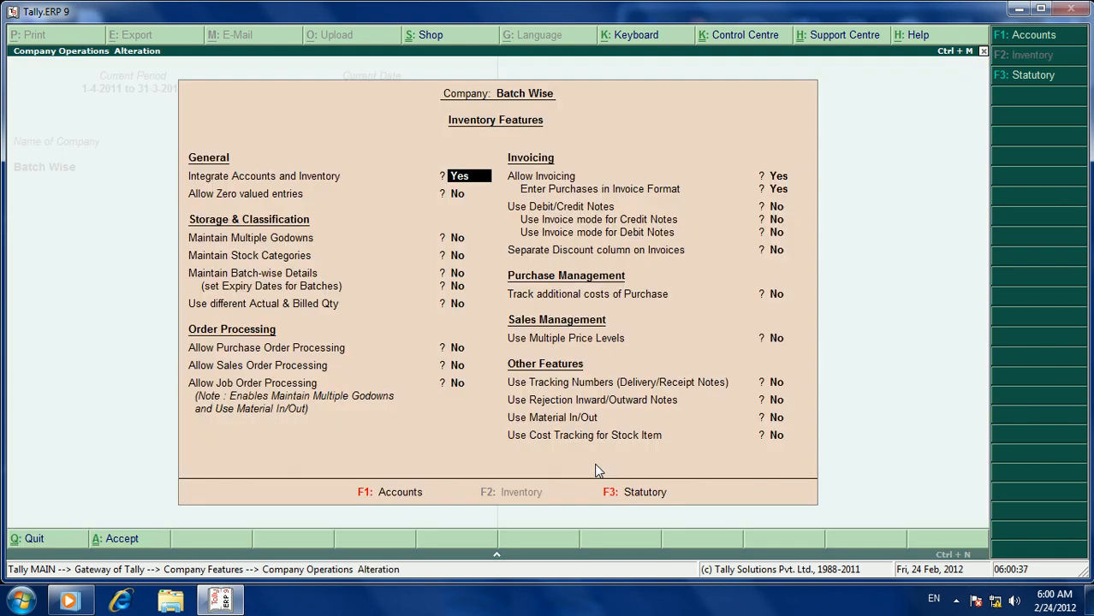
- Enable batch-wise details and expiry dates for batches in the inventory features, then save the company settings
key(Down)
key(Down)
key(Down)
key(Down)
key(Down)
key(Up)
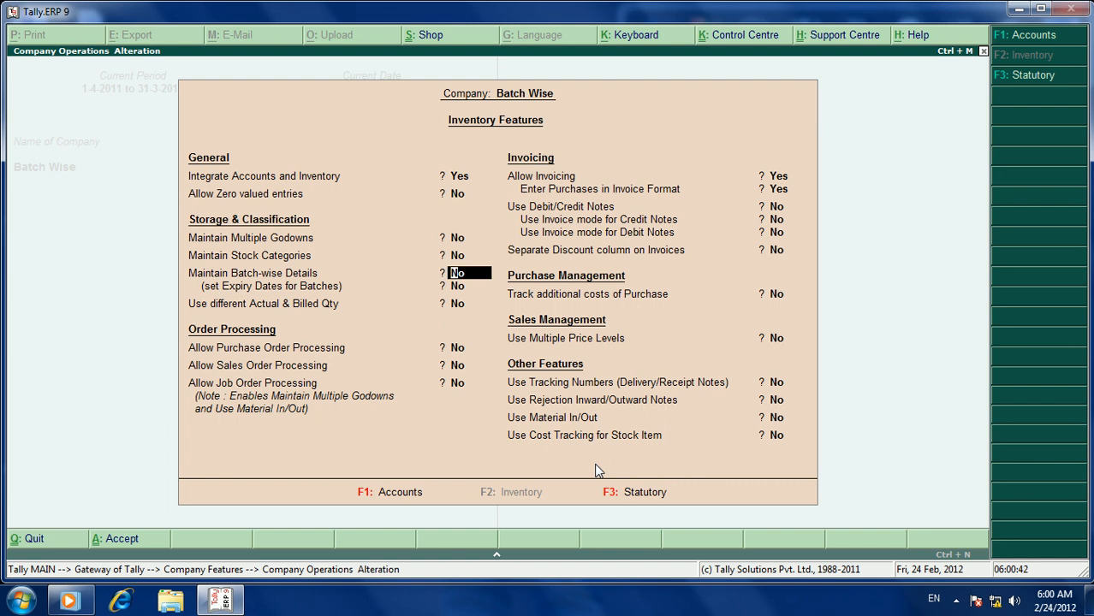
text(y)
key(Return)
text(y)
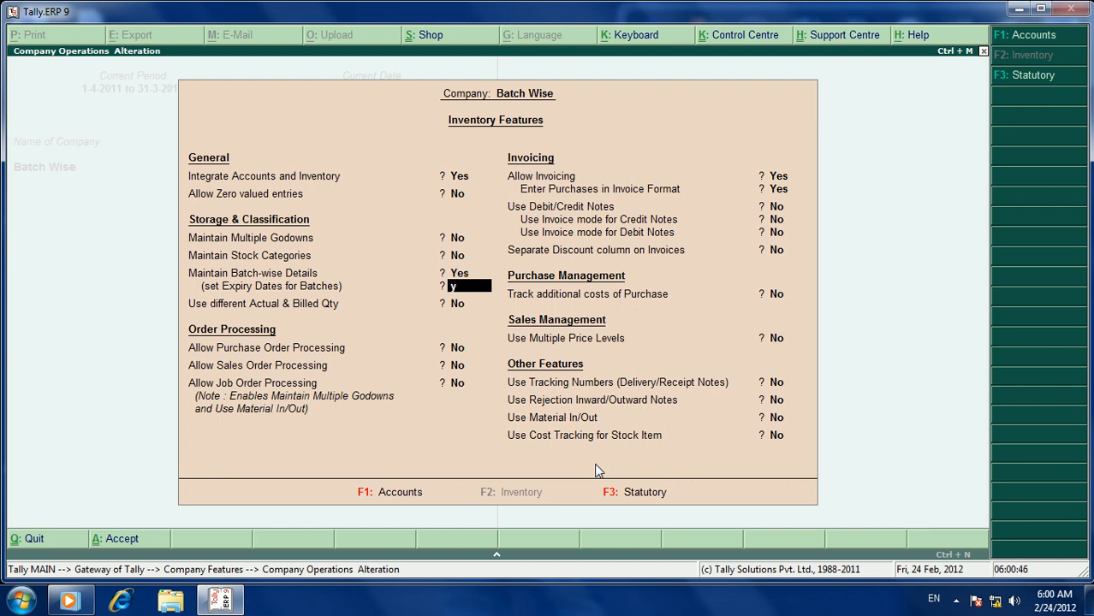
key(Return)
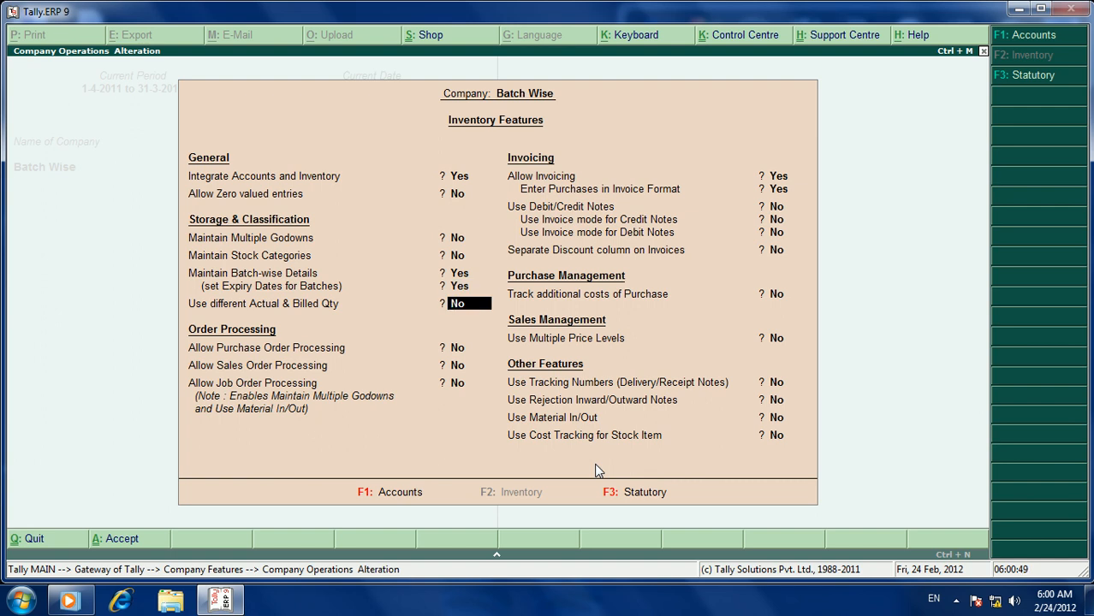
key(ctrl+a)
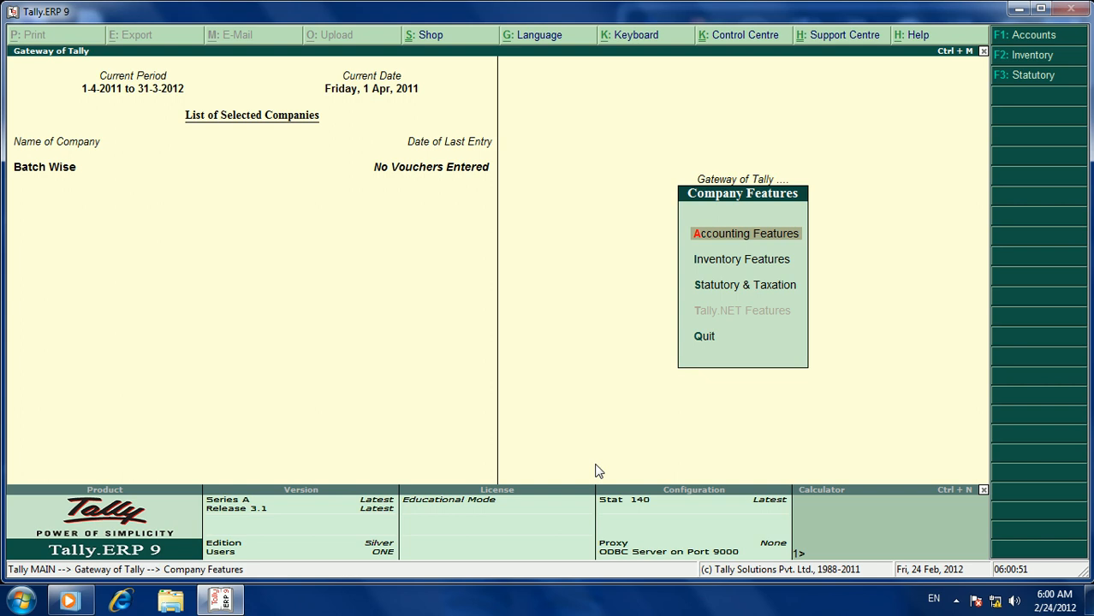
key(Escape)
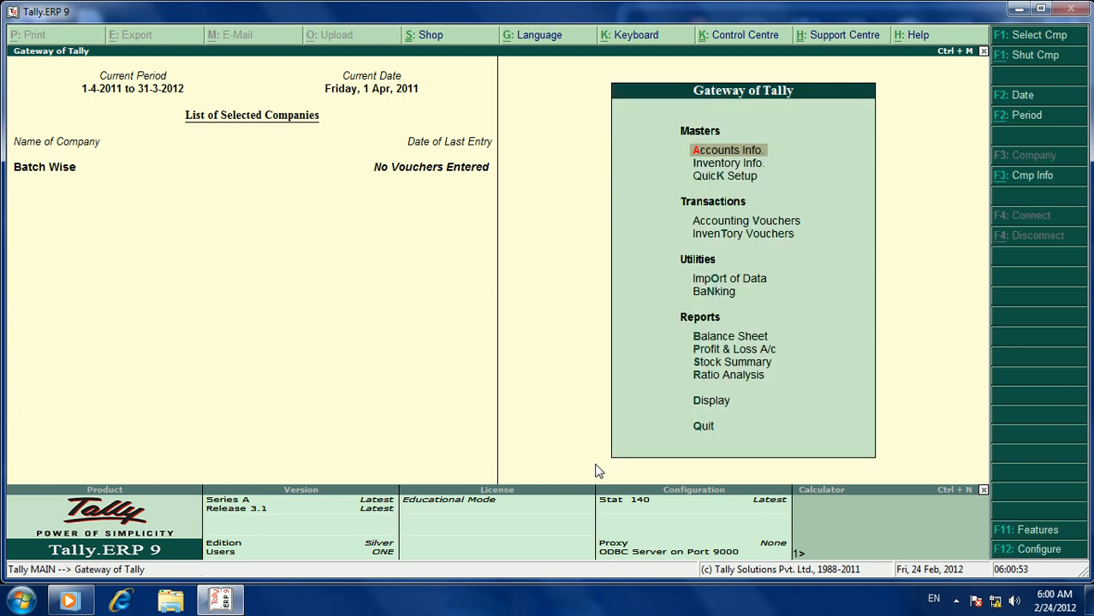
- Start a new single stock item named Pepsodent under Primary, without an alias
key(i)
key(Down)
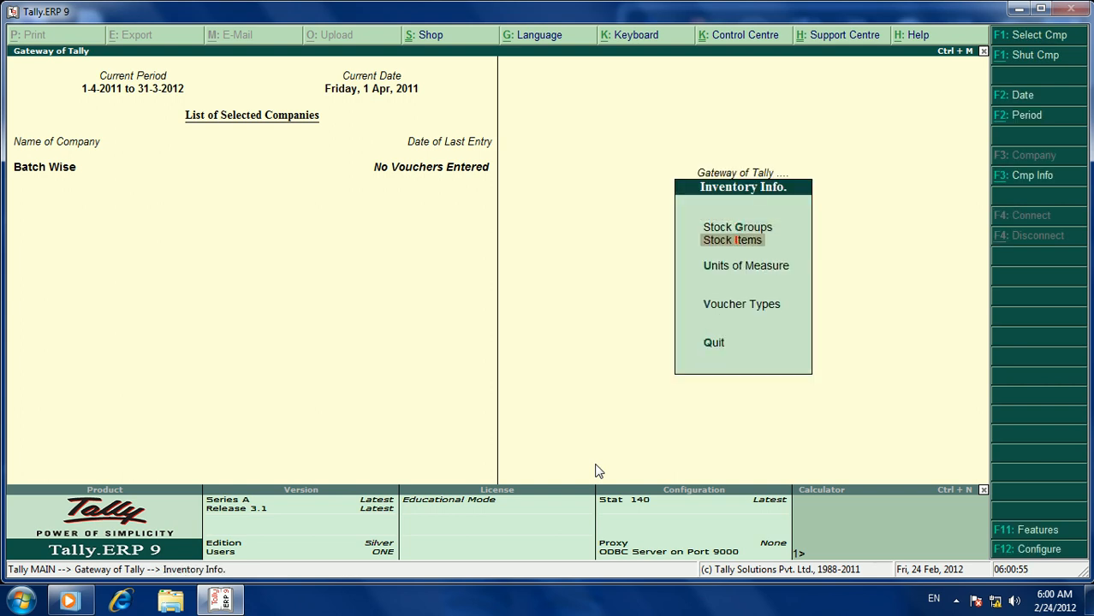
key(Return)
key(Return)
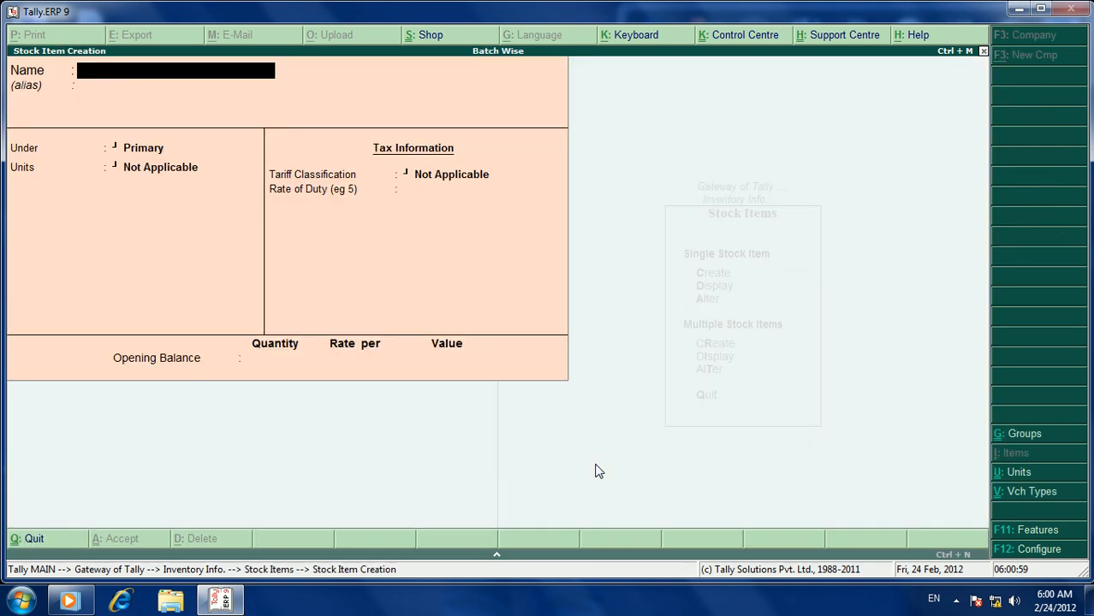
text(Pepsodent)
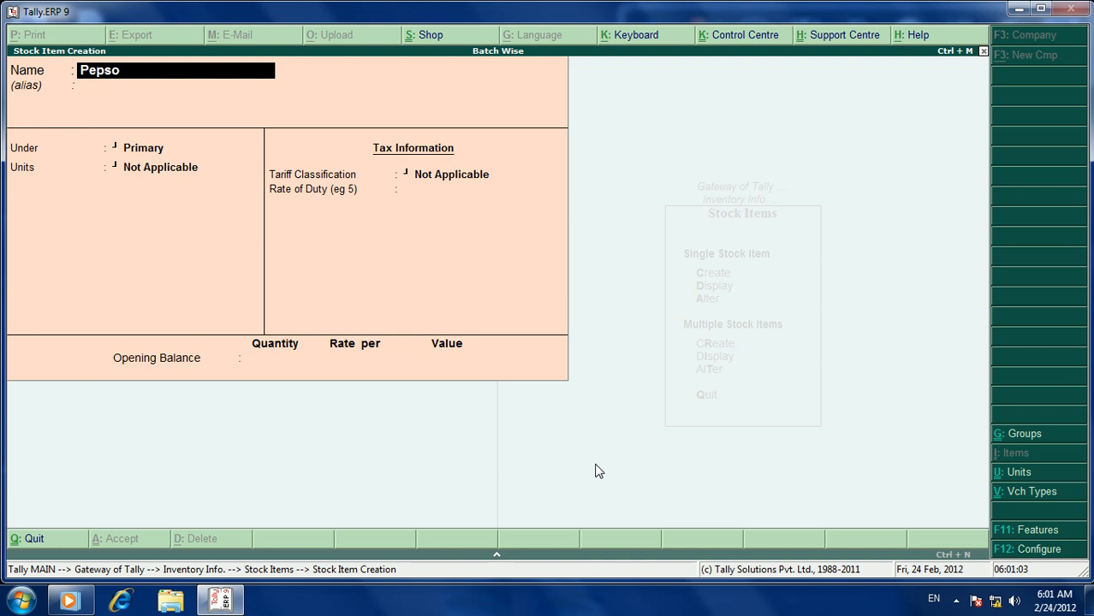
key(Return)
key(Return)
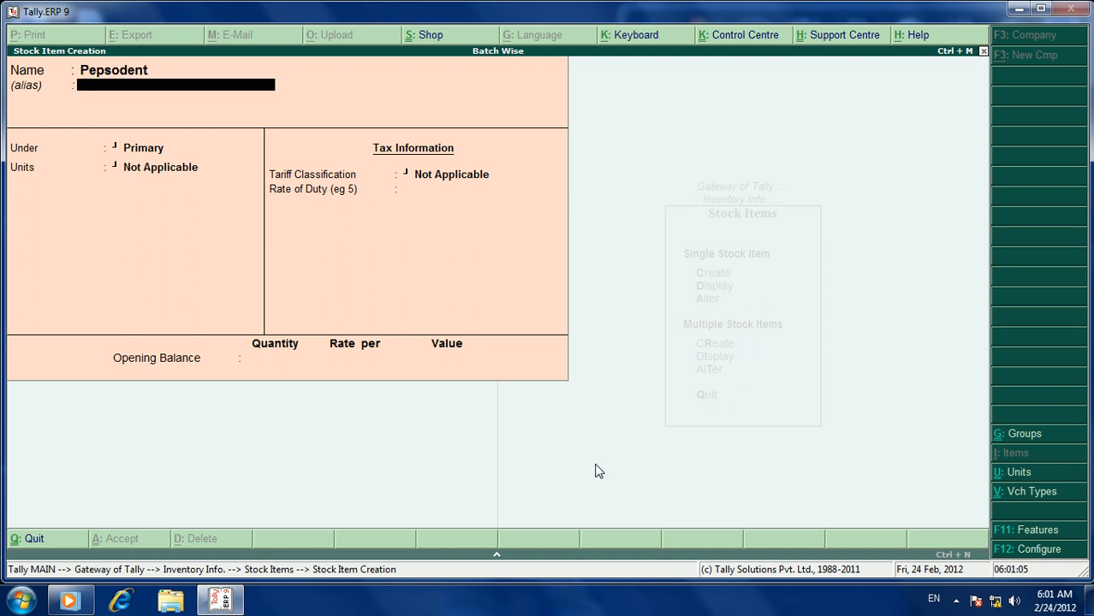
key(Return)
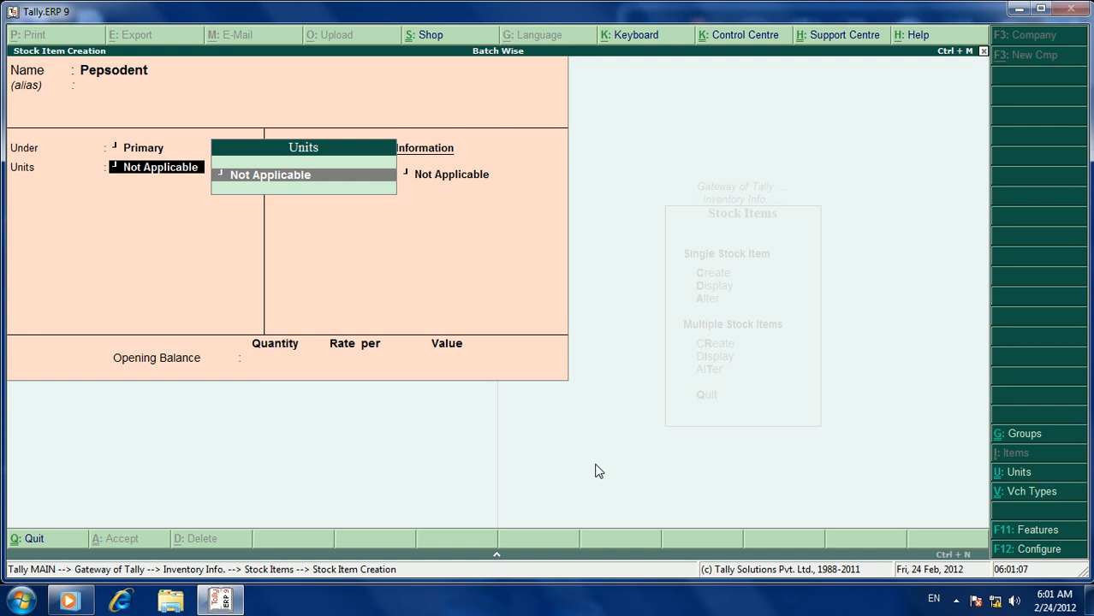
- Create a simple unit with the symbol pcs and 0 decimal places, and assign it to the item
key(alt+c)
text(pcs)
key(Return)
key(Return)
key(Return)
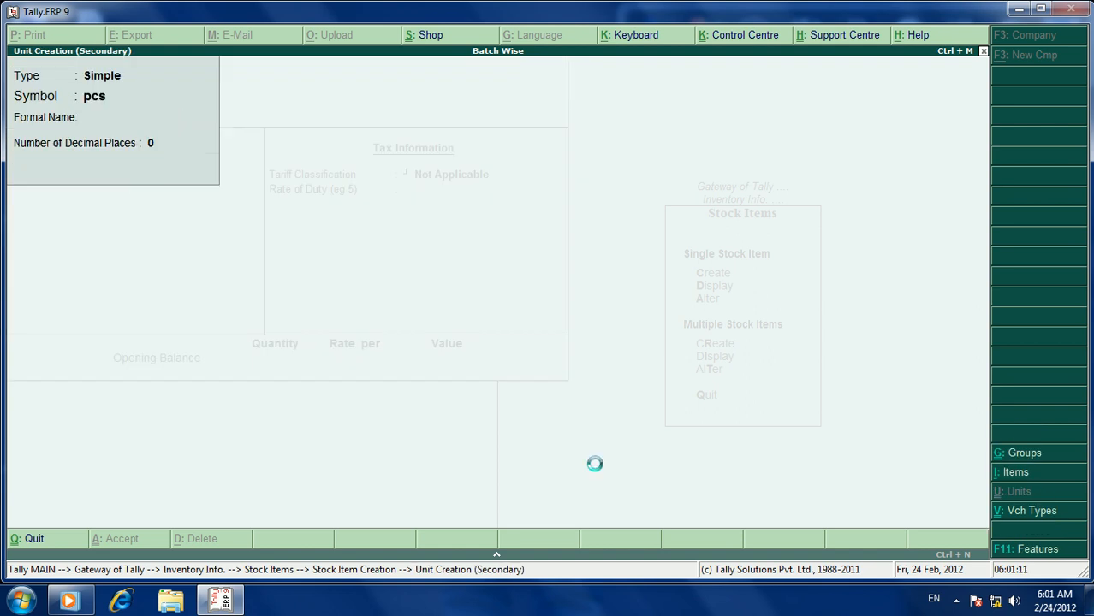
key(Return)
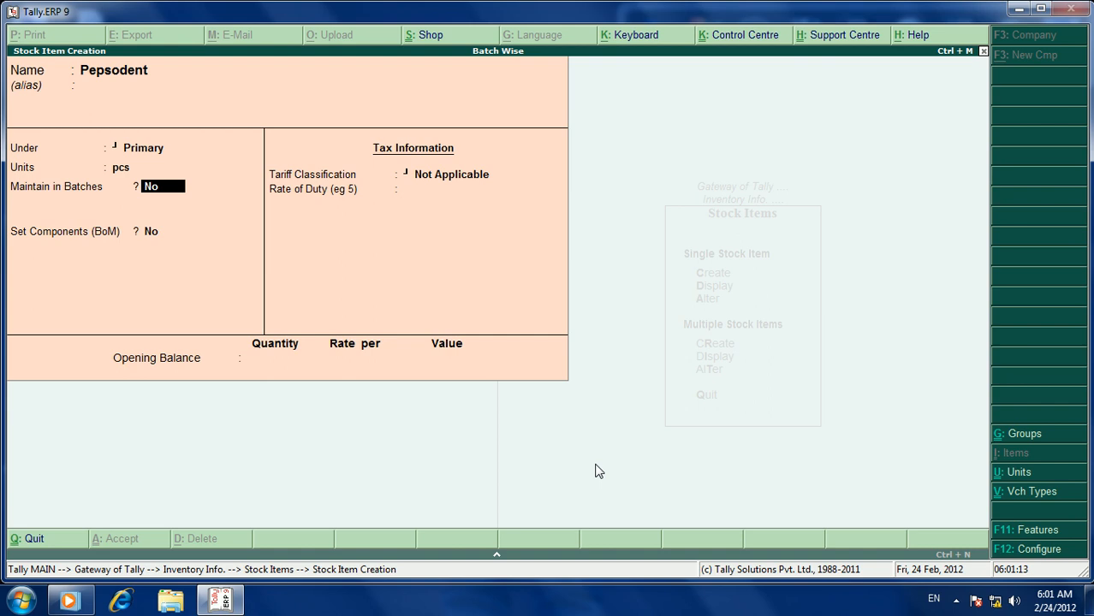
- Set the item to be maintained in batches with manufacturing date tracking and expiry dates, keeping the default component and tax settings
text(y)
key(Return)
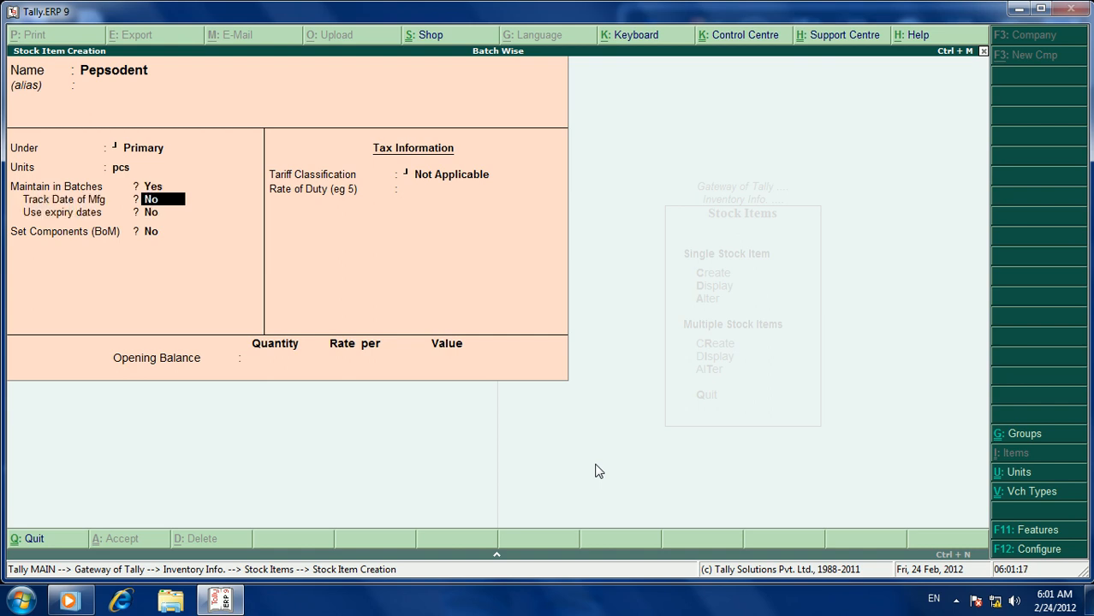
text(y)
key(Return)
text(y)
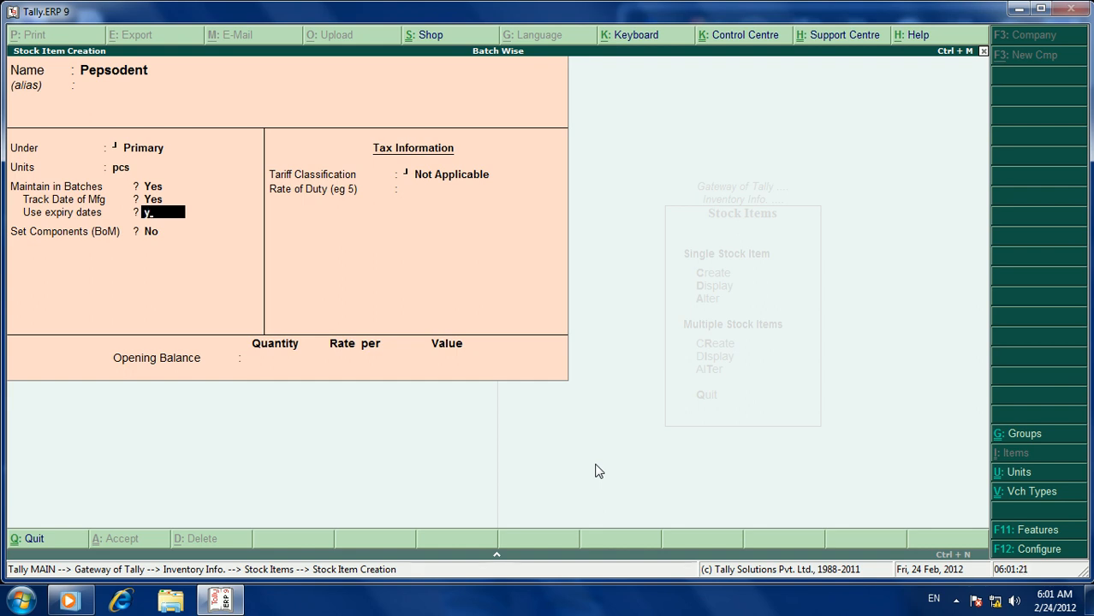
key(Return)
key(Return)
key(Return)
key(Return)
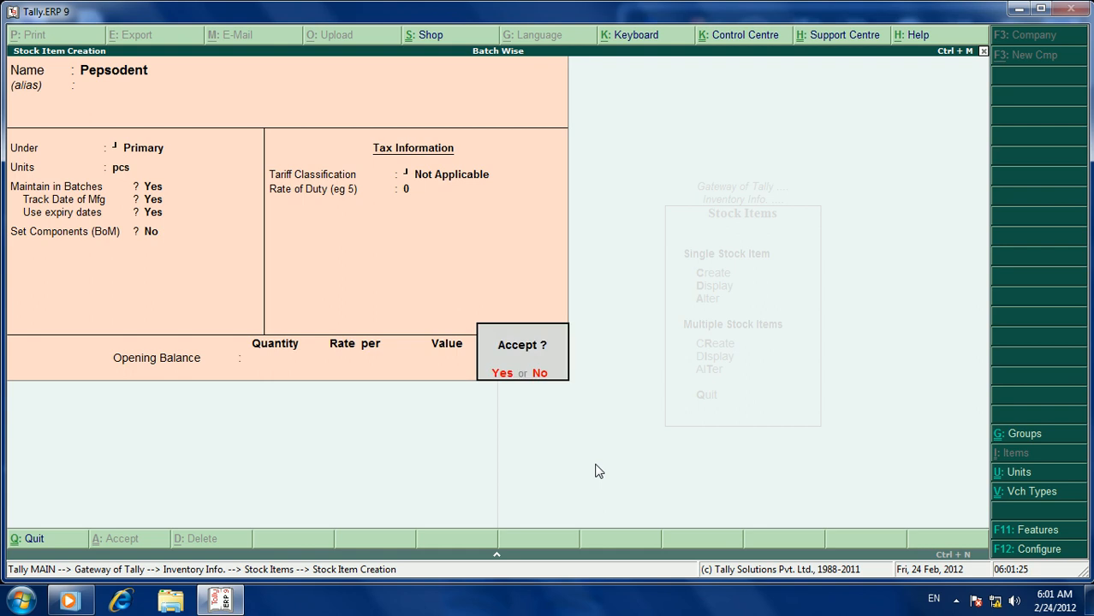
- Decline saving the item yet and enter an opening balance quantity of 20 pcs
key(n)
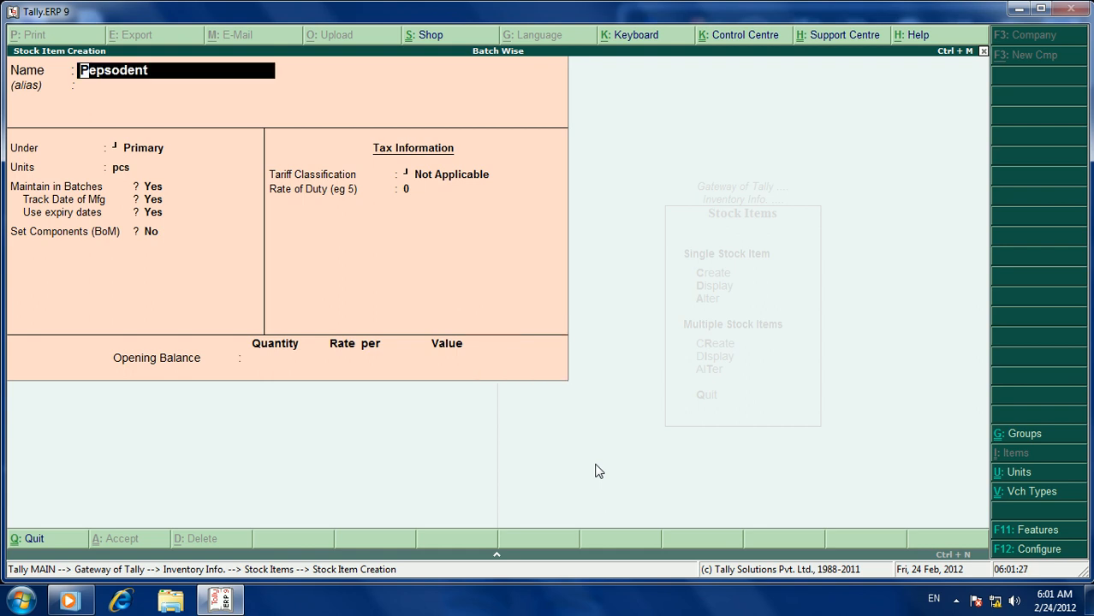
key(Return)
key(Return)
key(Return)
key(Return)
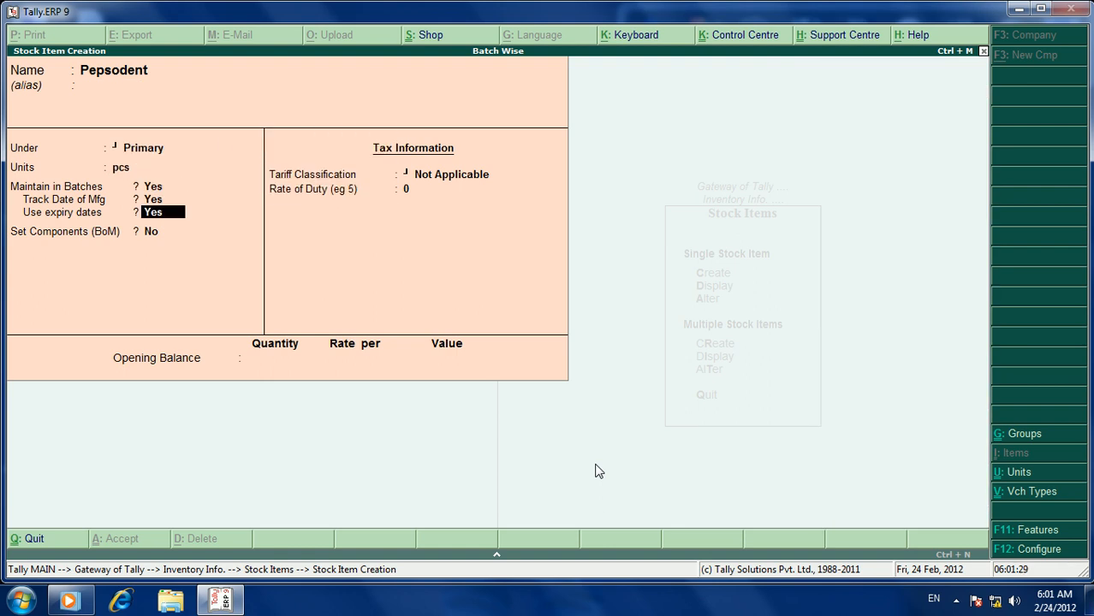
key(Return)
key(Return)
key(Return)
key(Return)
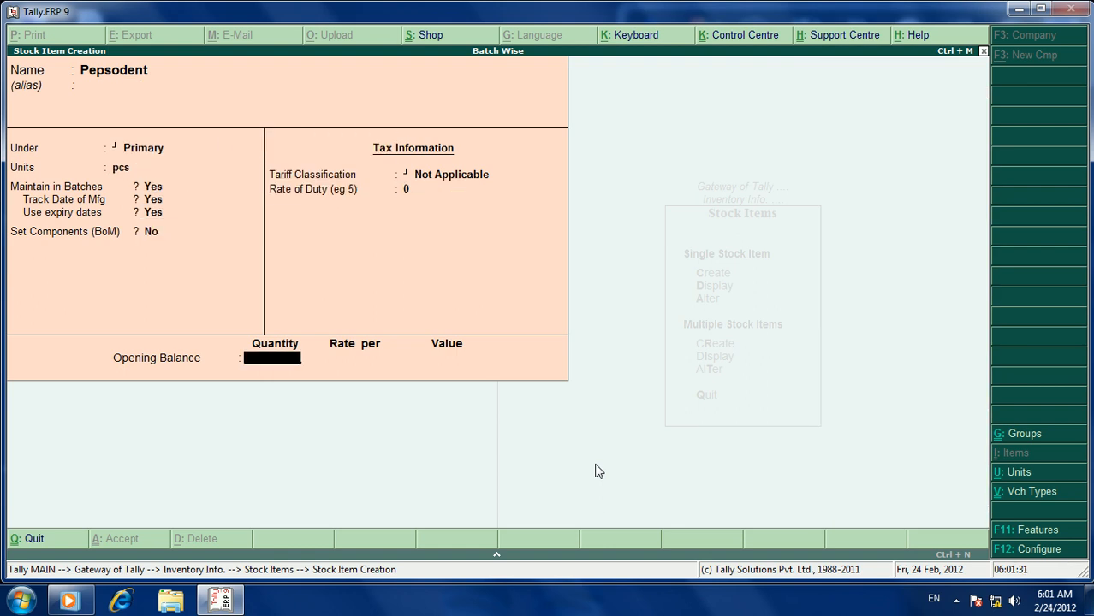
text(20)
key(Return)
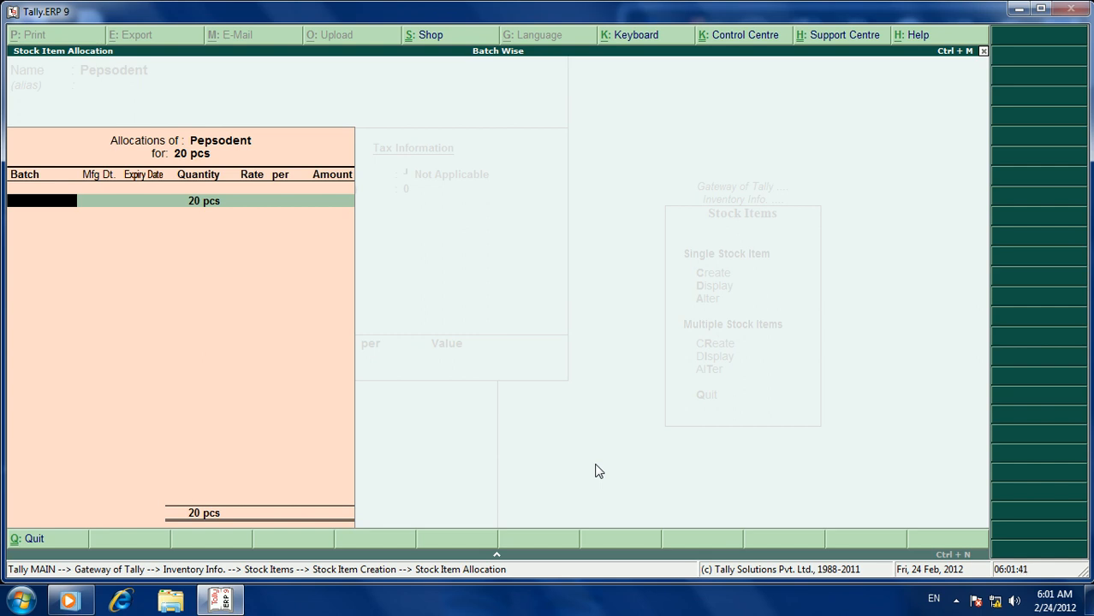
- Allocate the opening stock to batch Snp-123 with manufacturing date 1/4/2011 and expiry date 1/7/2011
text(Snp-123)
key(Return)
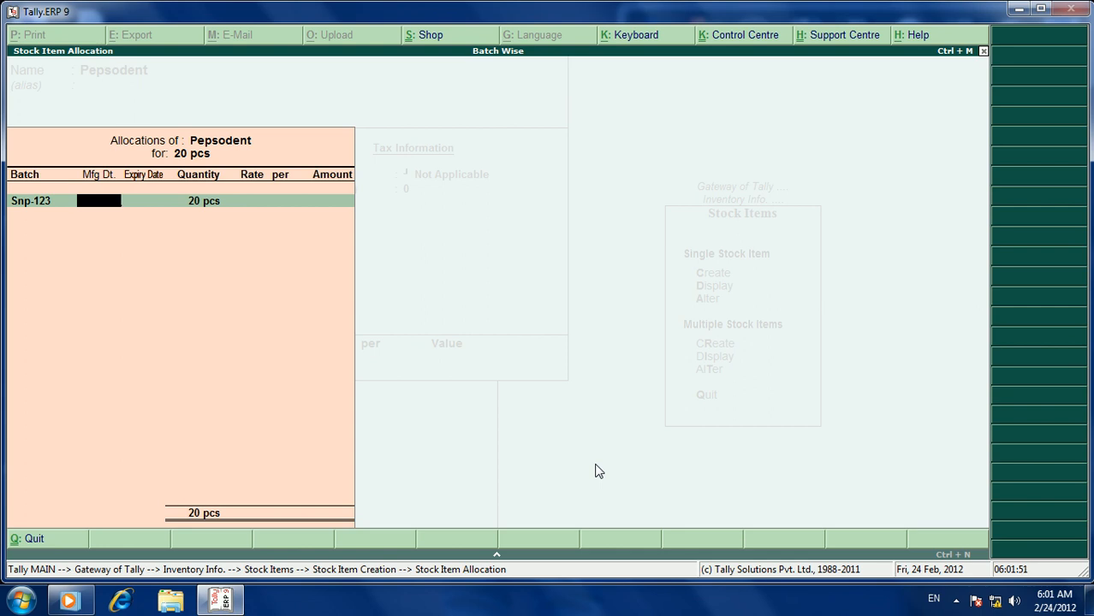
text(1/4/2011)
key(Return)
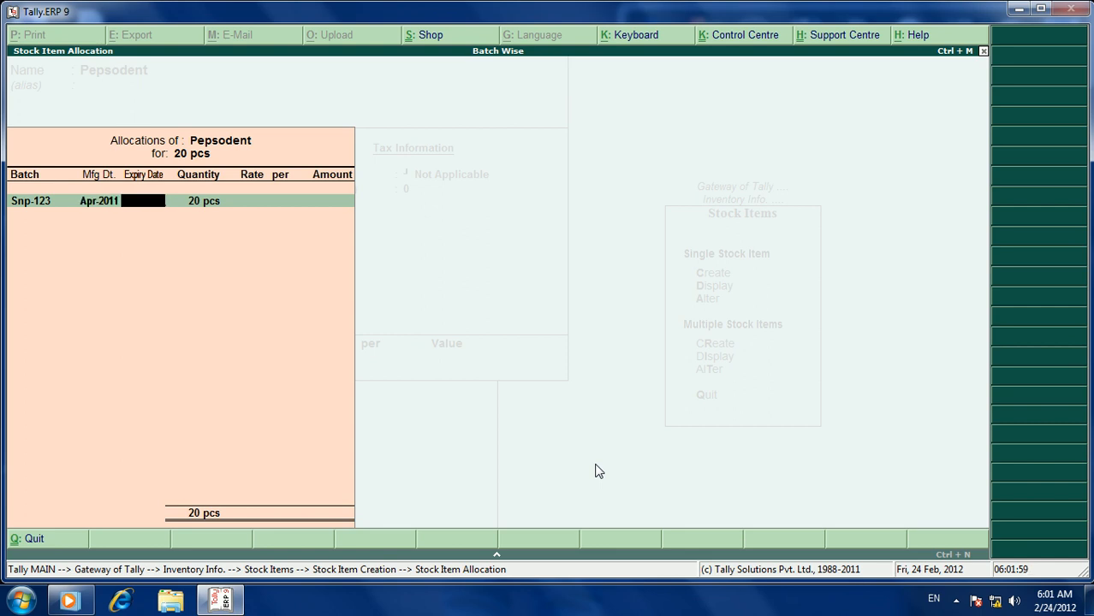
text(1/7/2011)
key(Return)
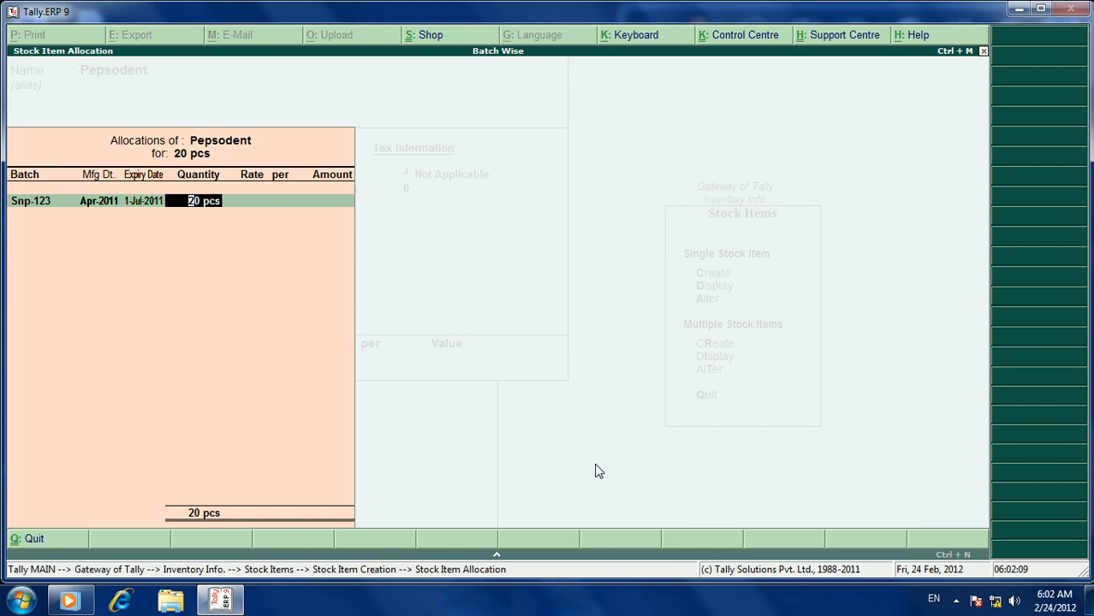
- Set batch Snp-123 to a quantity of 8 pcs at a rate of 200 per pcs
text(8)
key(Return)
text(200)
key(Return)
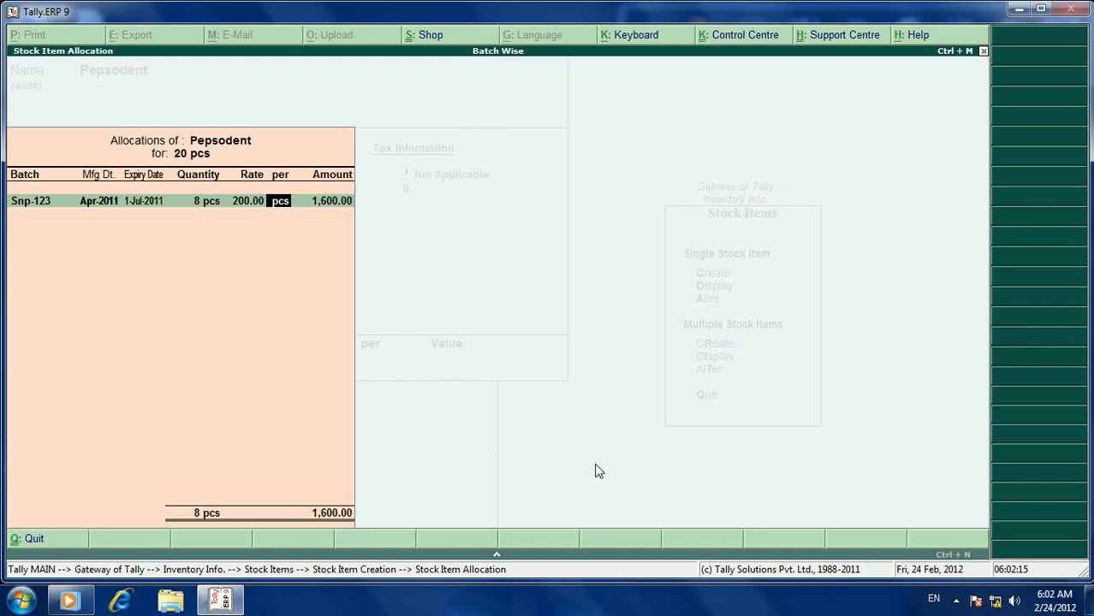
key(Return)
key(Return)
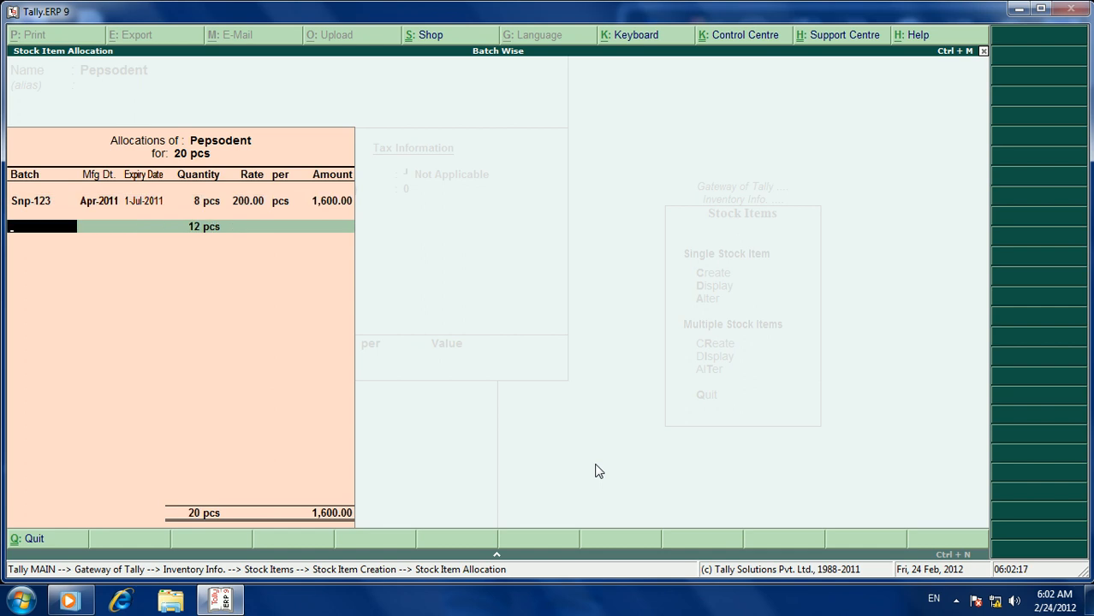
- Add batch Pnp-123 with manufacturing date 1/7/2011 and expiry date 1/7/2013 for the remaining 12 pcs
text(Pnp-123)
key(Return)
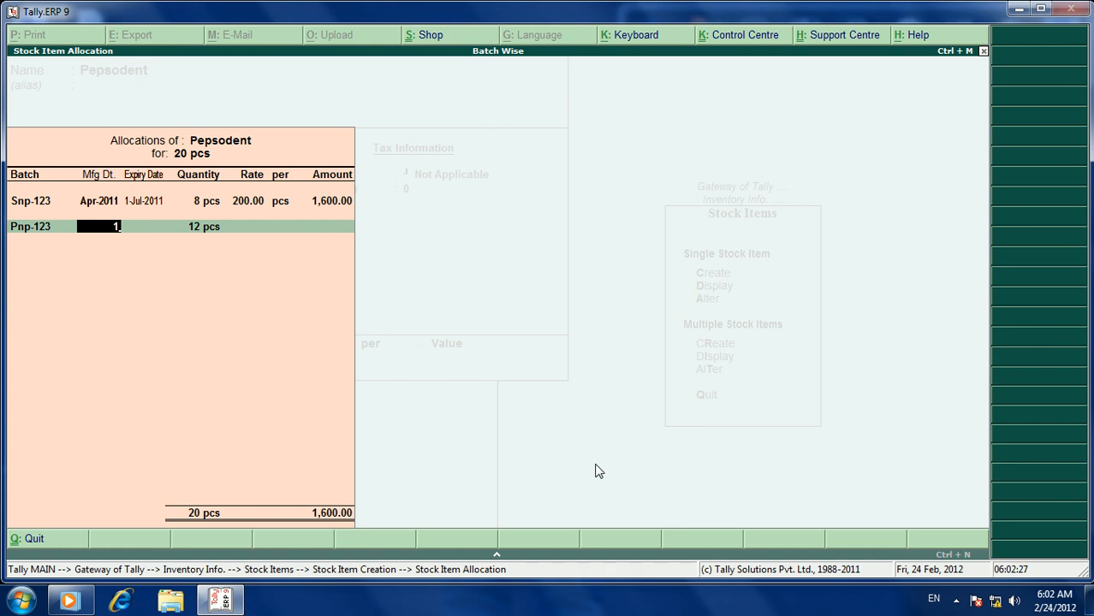
text(/7/2011)
key(Return)
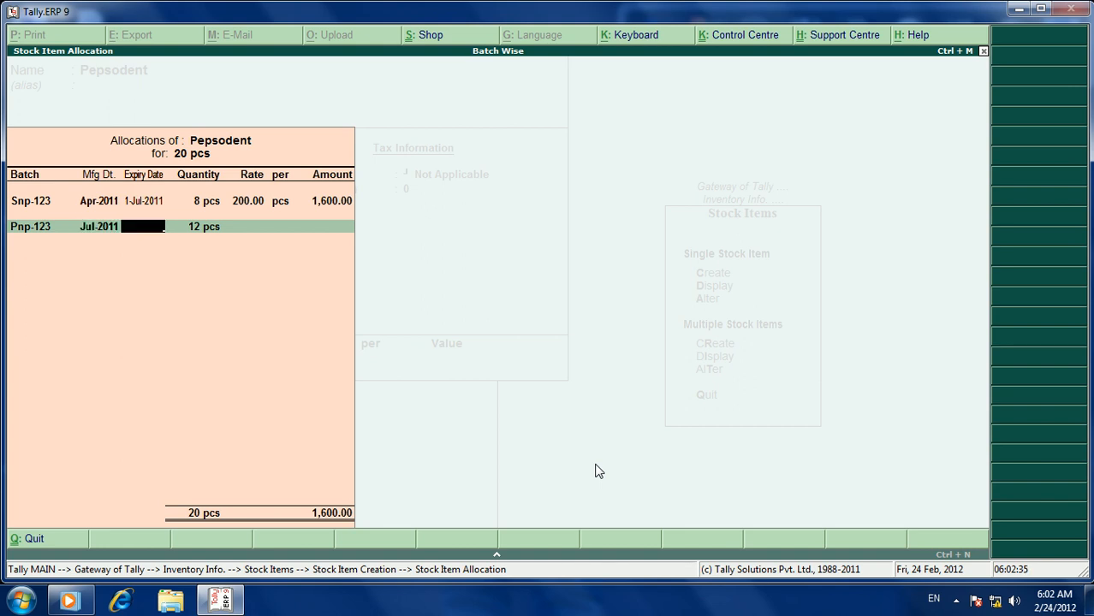
text(1/7/2013)
key(Return)
key(Return)
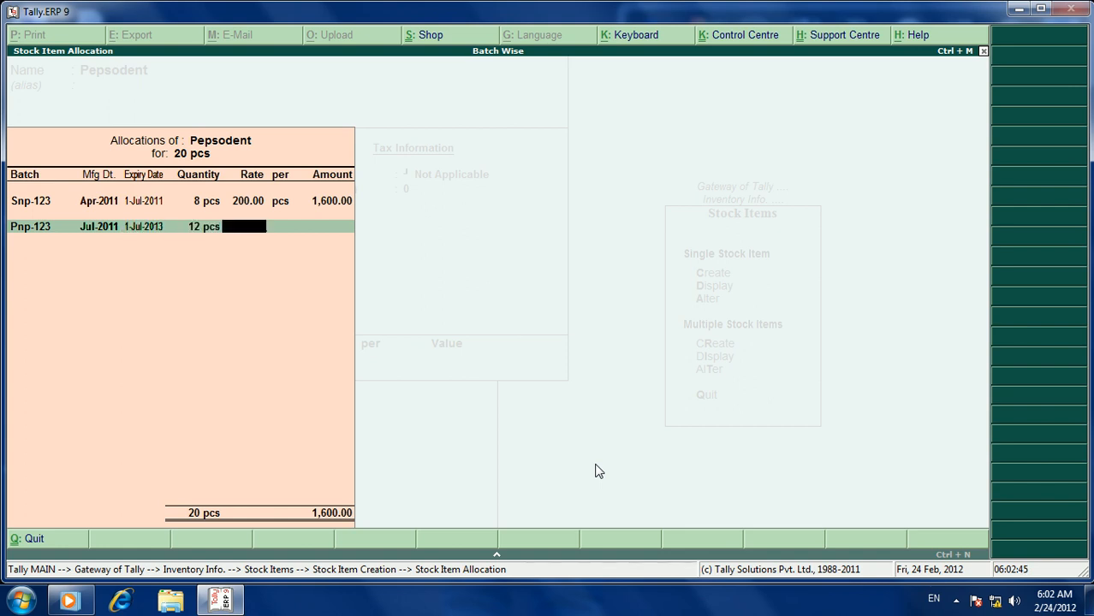
- Set the rate of batch Pnp-123 to 250 per pcs and complete the stock item allocation
text(250)
key(Return)
key(Return)
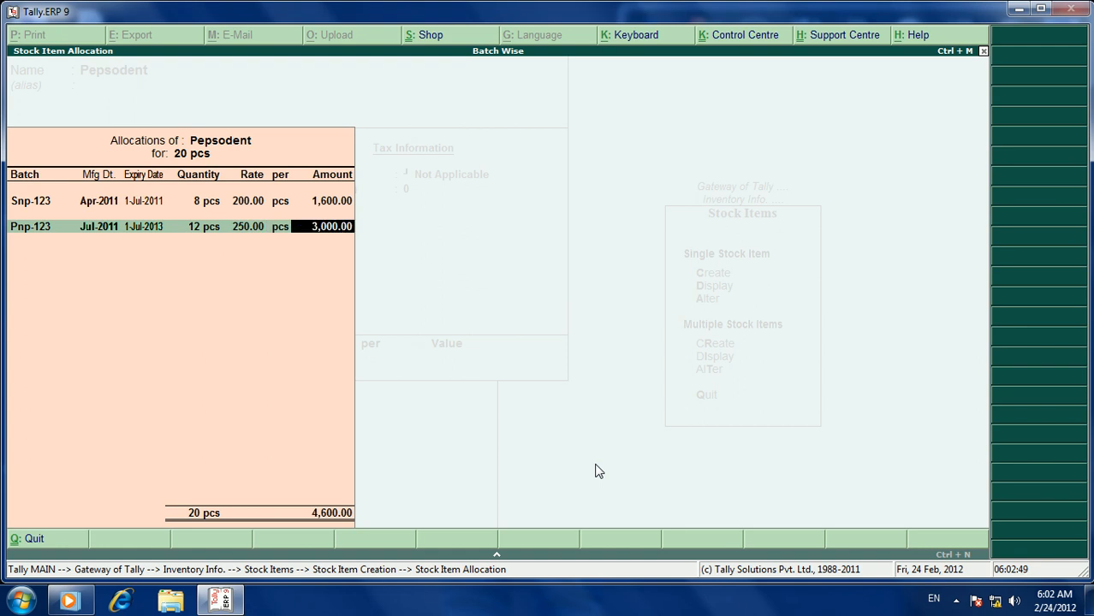
key(Return)
key(Return)
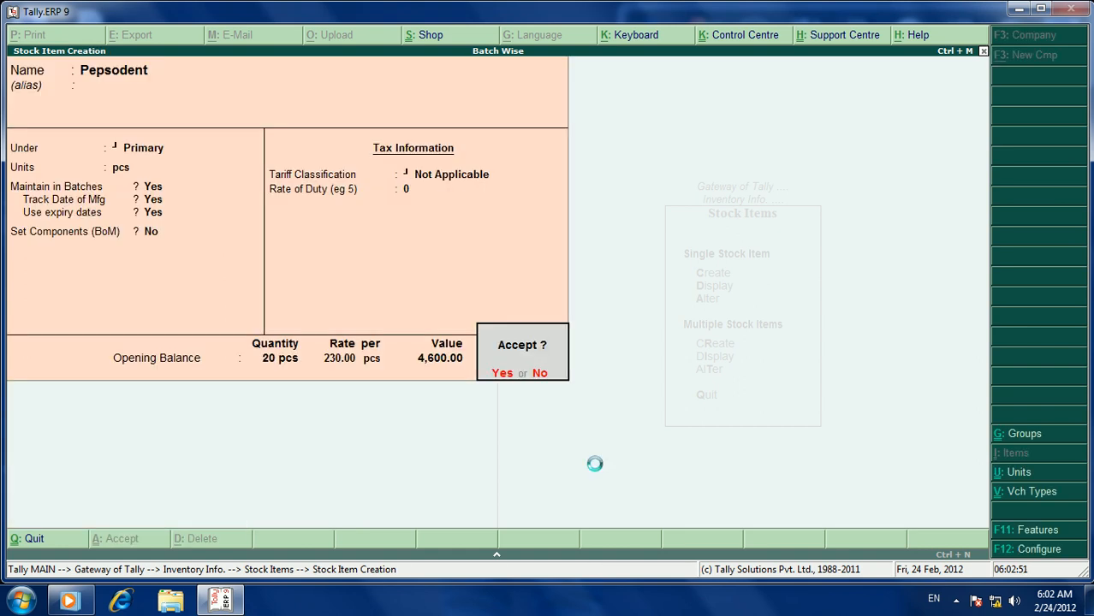
- Save the Pepsodent stock item and return to the Gateway of Tally
key(Return)
key(Escape)
key(Return)
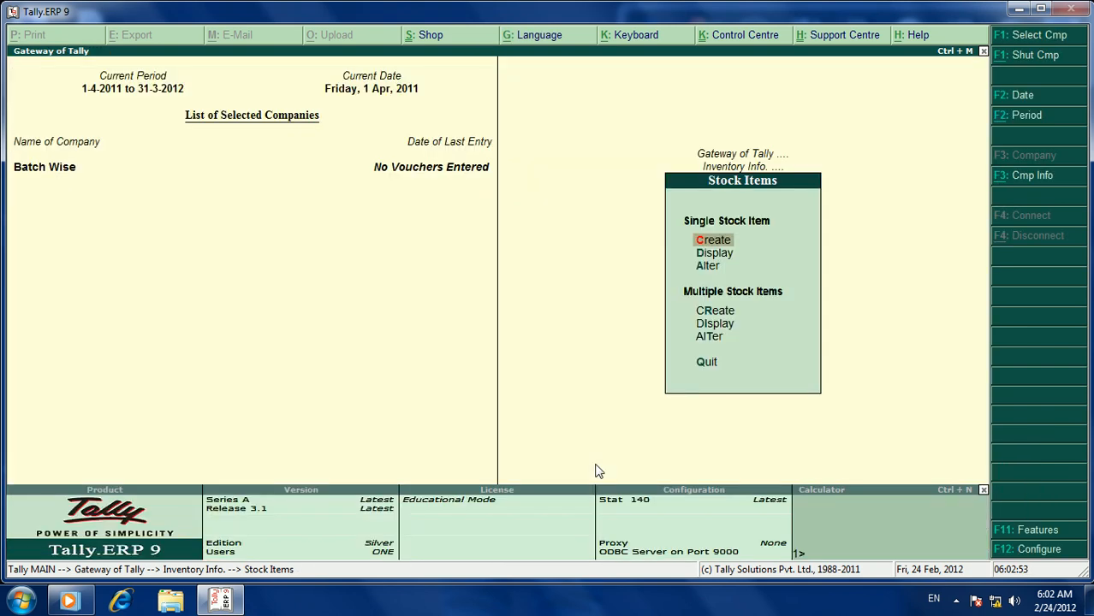
key(Escape)
key(Escape)
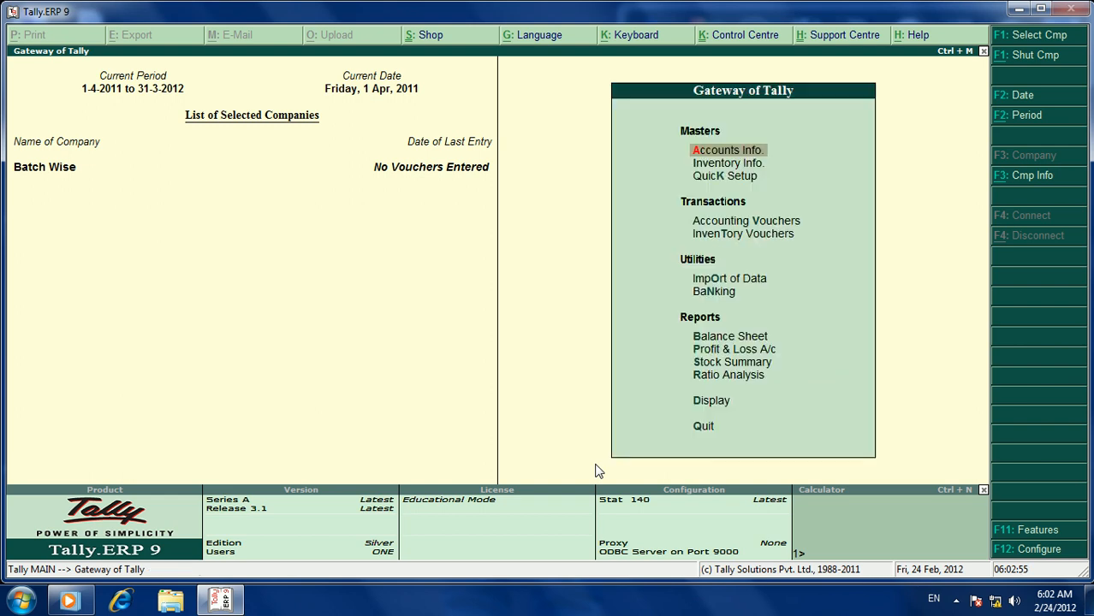
- Open the Batch report under the inventory books for the Batch Wise company
key(Down)
key(Down)
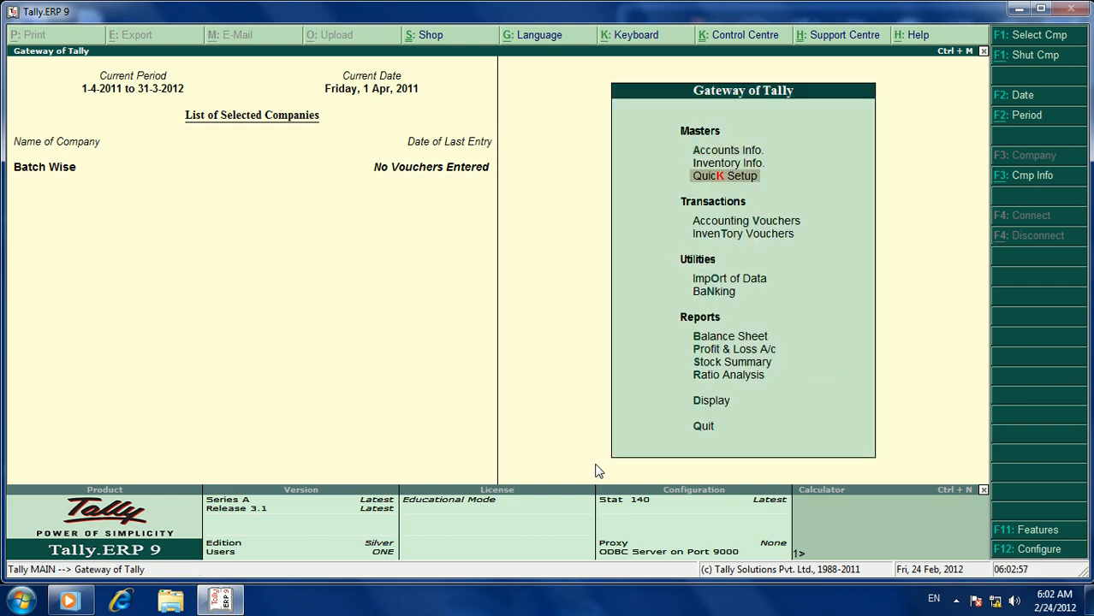
key(d)
key(Down)
key(Down)
key(Down)
key(Down)
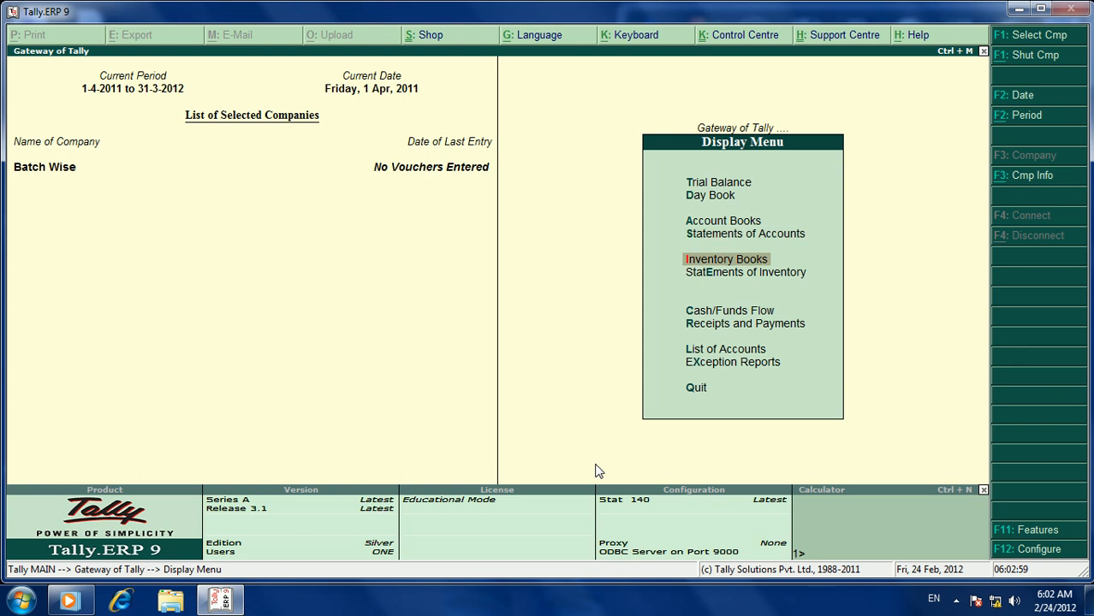
key(Return)
key(Down)
key(Down)
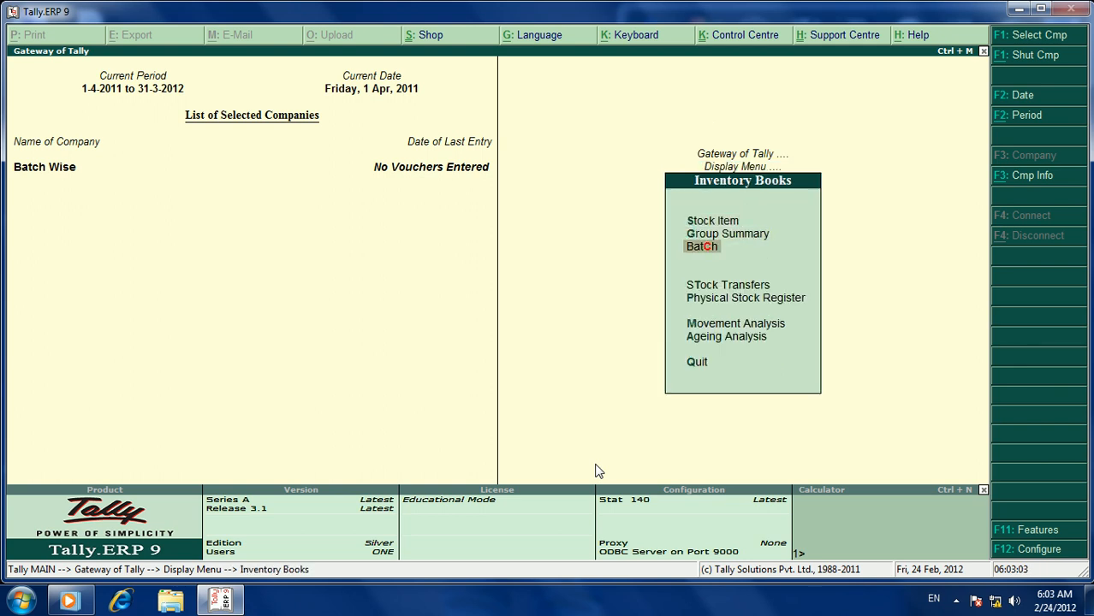
key(Return)
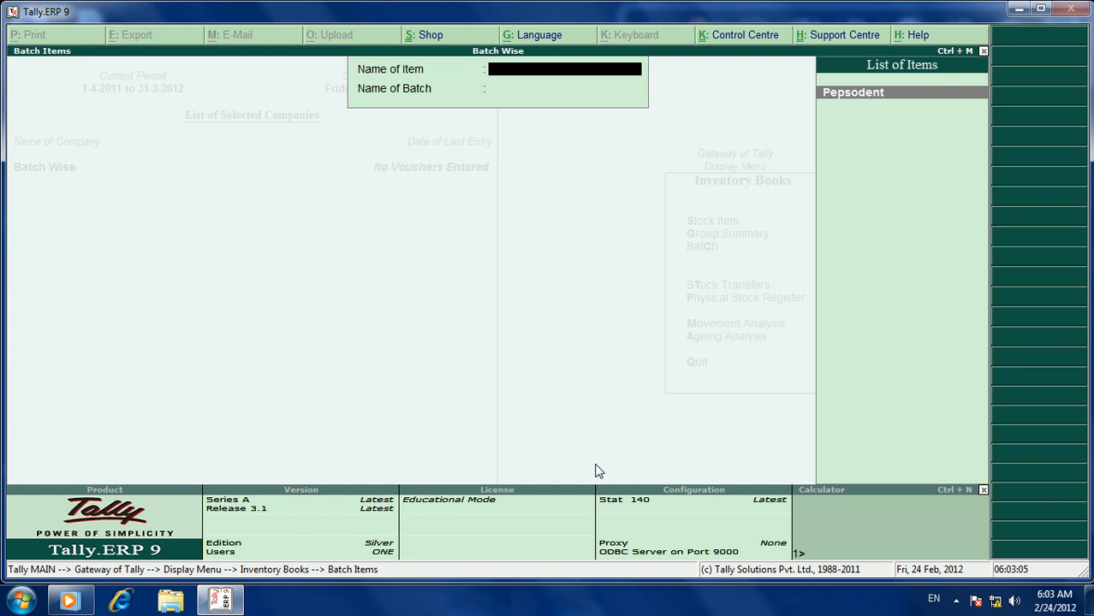
- Display the batch vouchers of Pepsodent for batch Pnp-123
key(Return)
key(Up)
key(Down)
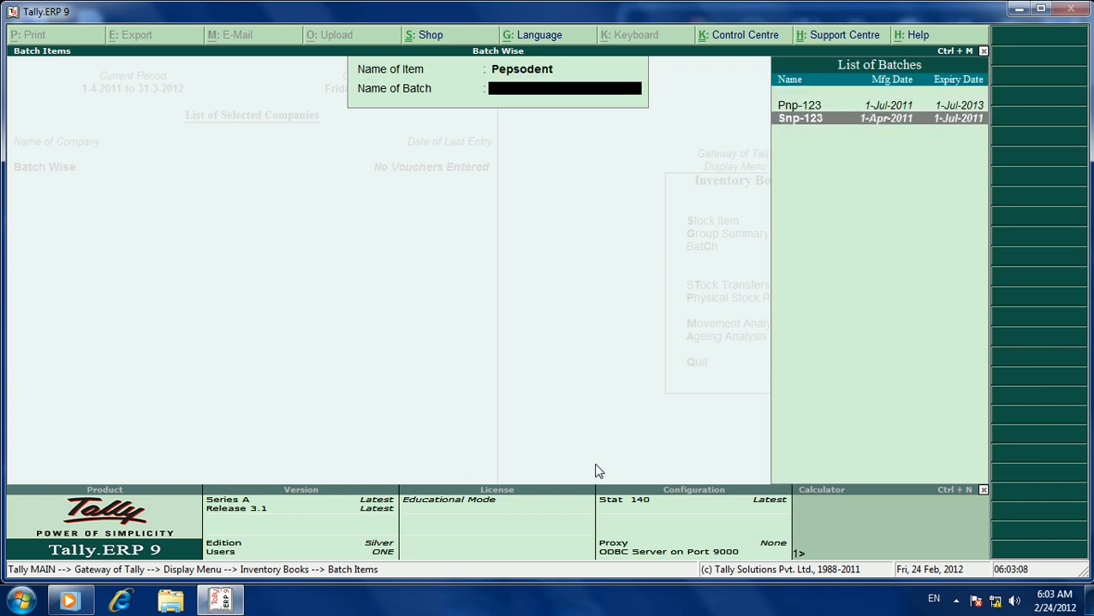
key(Up)
key(Down)
key(Up)
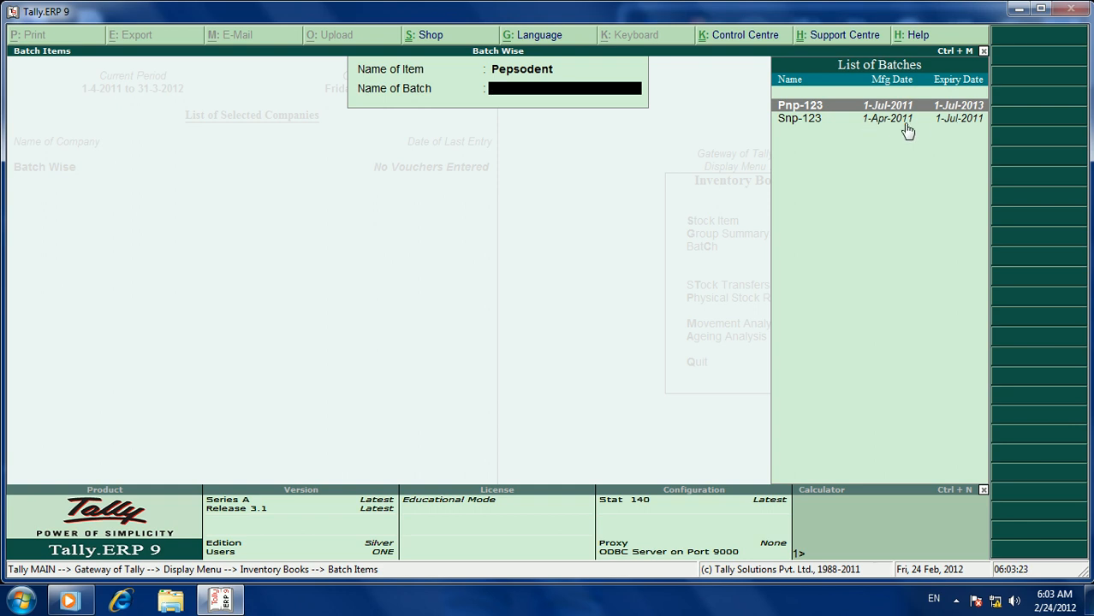
key(Return)
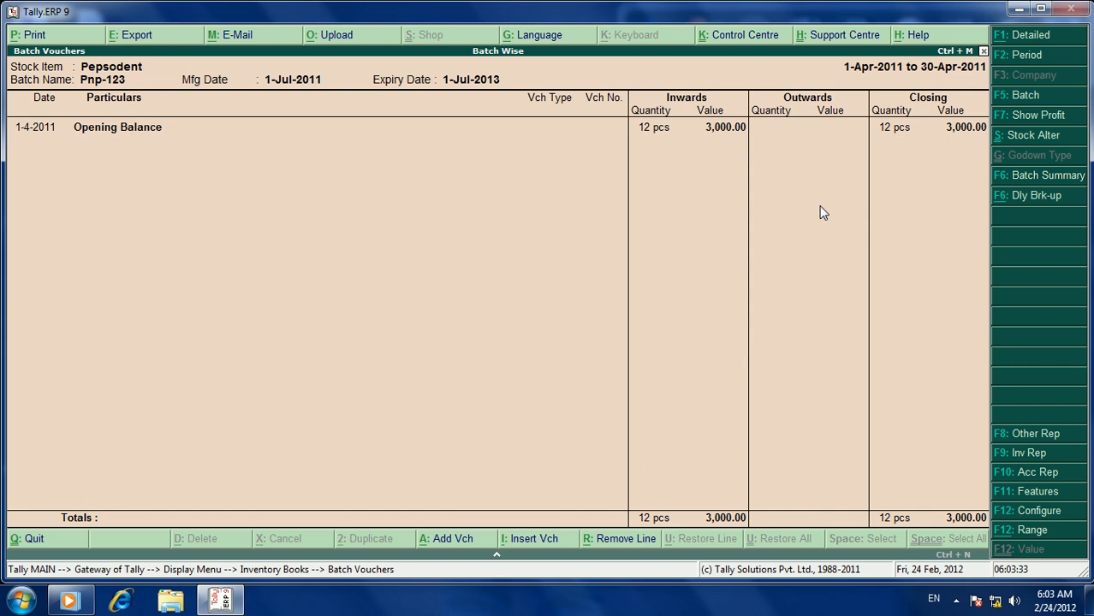
- Display the Pepsodent batch vouchers for batch Snp-123, then return to the Inventory Books menu
key(Escape)
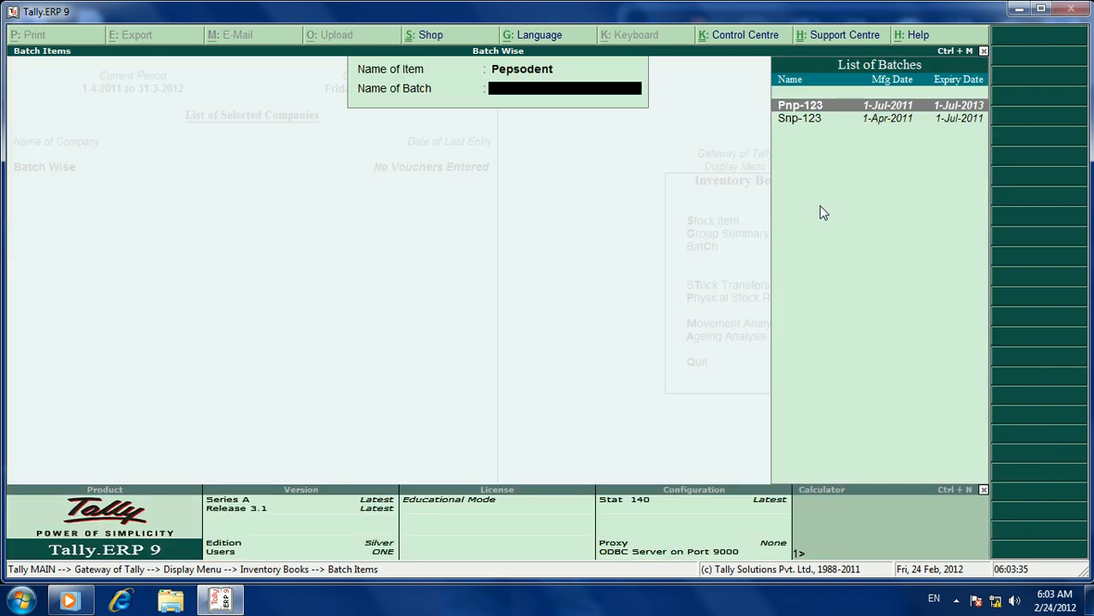
key(Down)
key(Return)
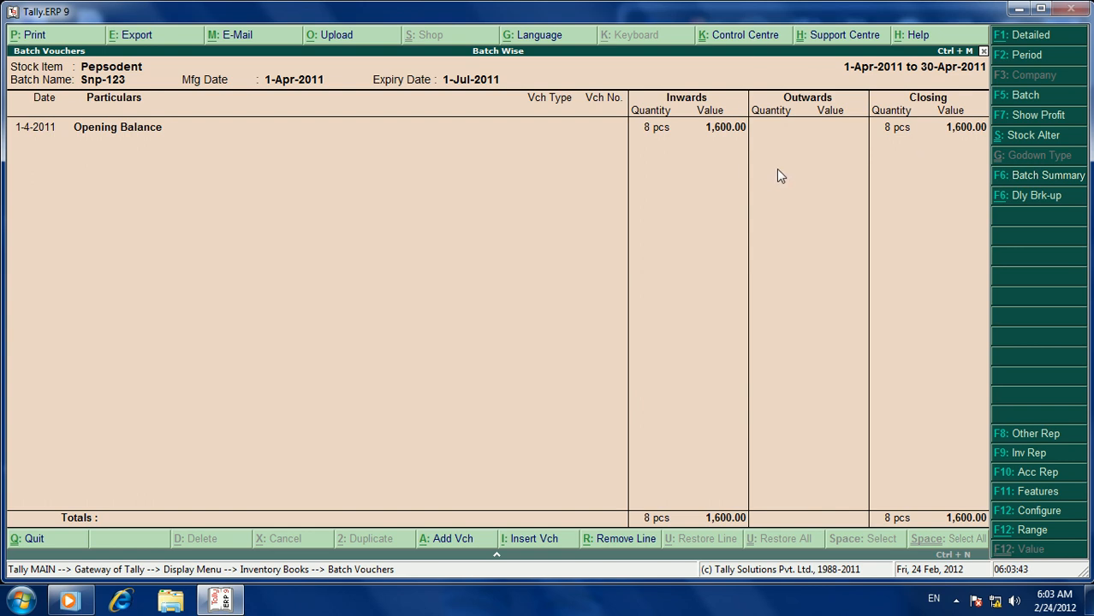
key(Escape)
key(Escape)
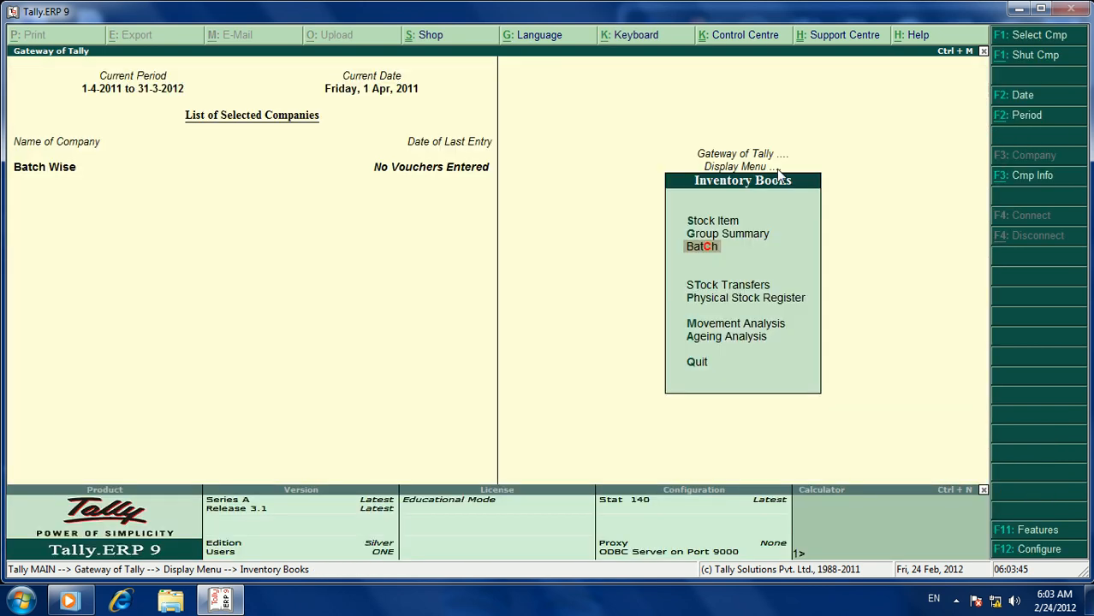
- Return to the Gateway of Tally and open a new sales voucher under Accounting Vouchers
key(Escape)
key(Escape)
key(Up)
key(Up)
key(Up)
key(Up)
key(Up)
key(Up)
key(Up)
key(Up)
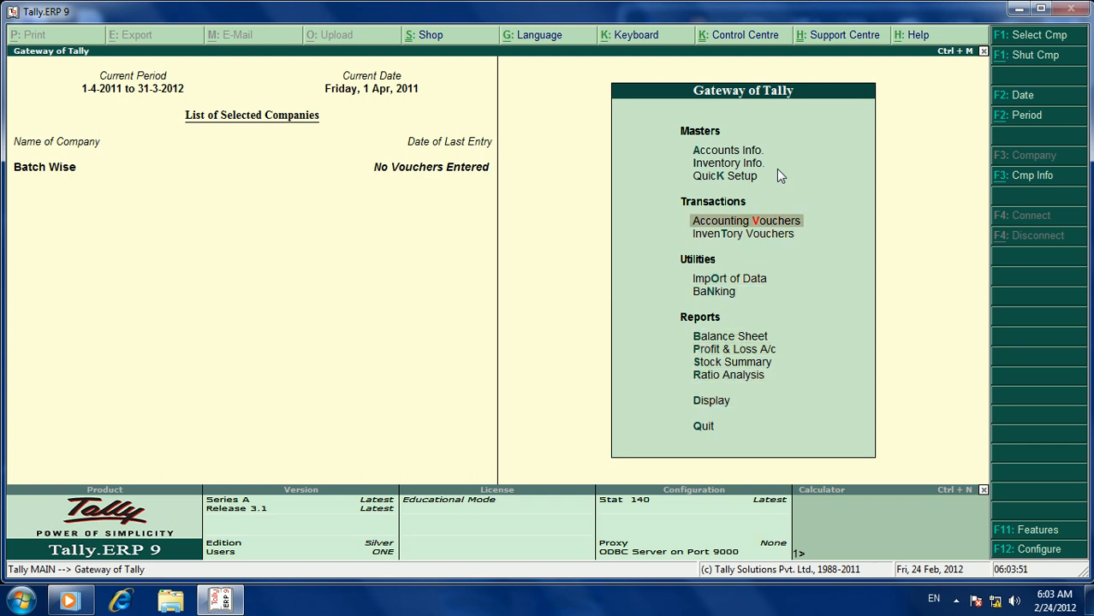
key(Return)
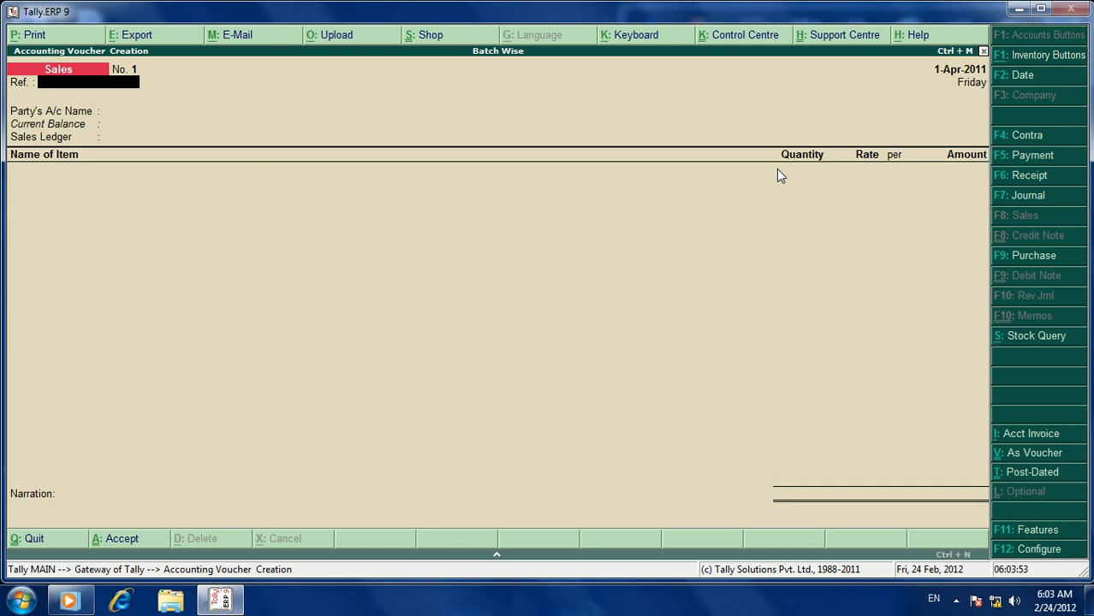
- Set the sales voucher's reference to 121 and its party to Cash, accepting the party details without additions
text(121)
key(Return)
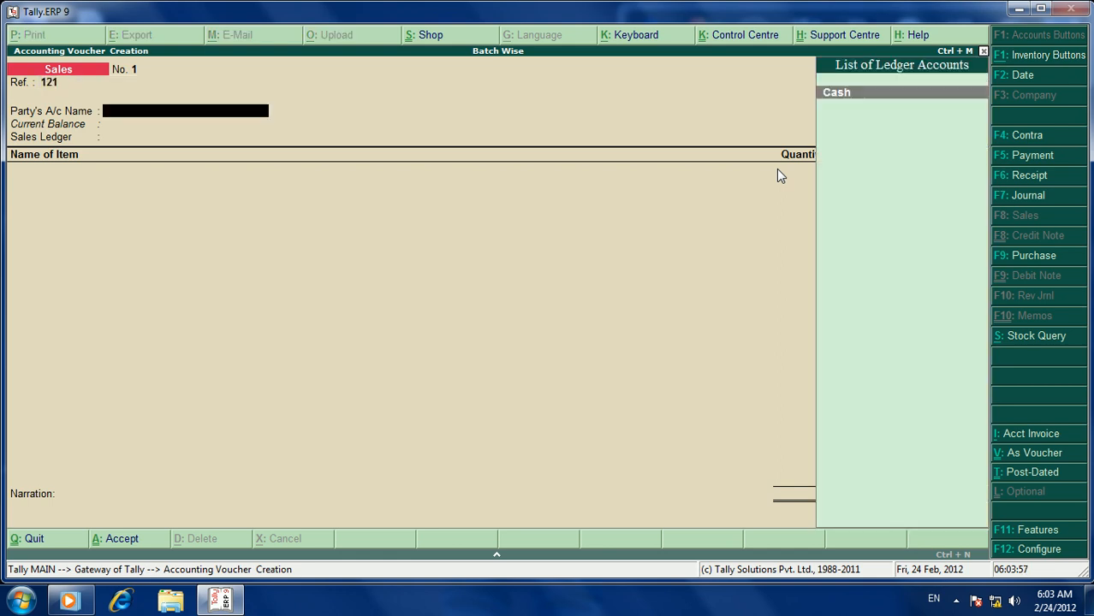
key(Return)
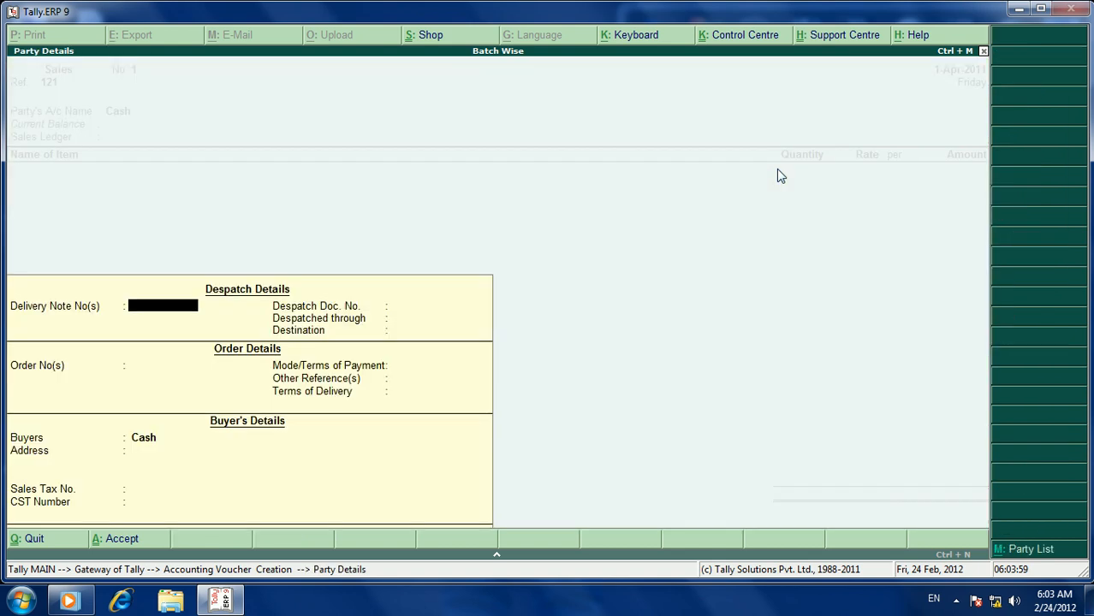
key(Return)
key(Return)
key(Return)
key(Return)
key(Return)
key(Return)
key(Return)
key(Return)
key(Return)
key(Return)
key(Return)
key(Return)
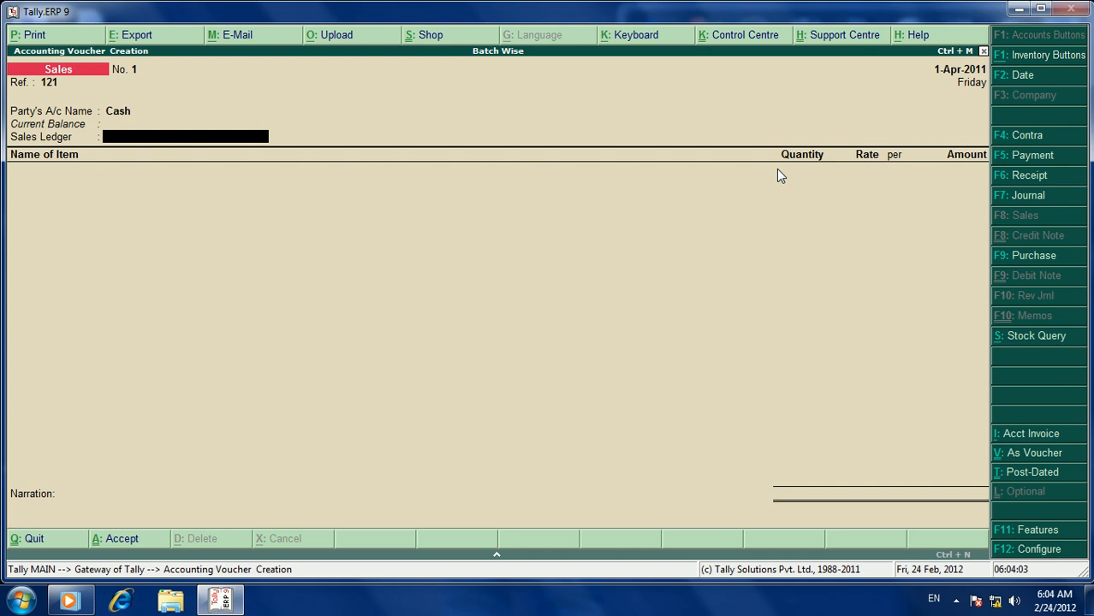
- Create a Sales ledger under Sales Accounts with inventory values affected set to Yes, and use it as the voucher's sales ledger
key(alt+c)
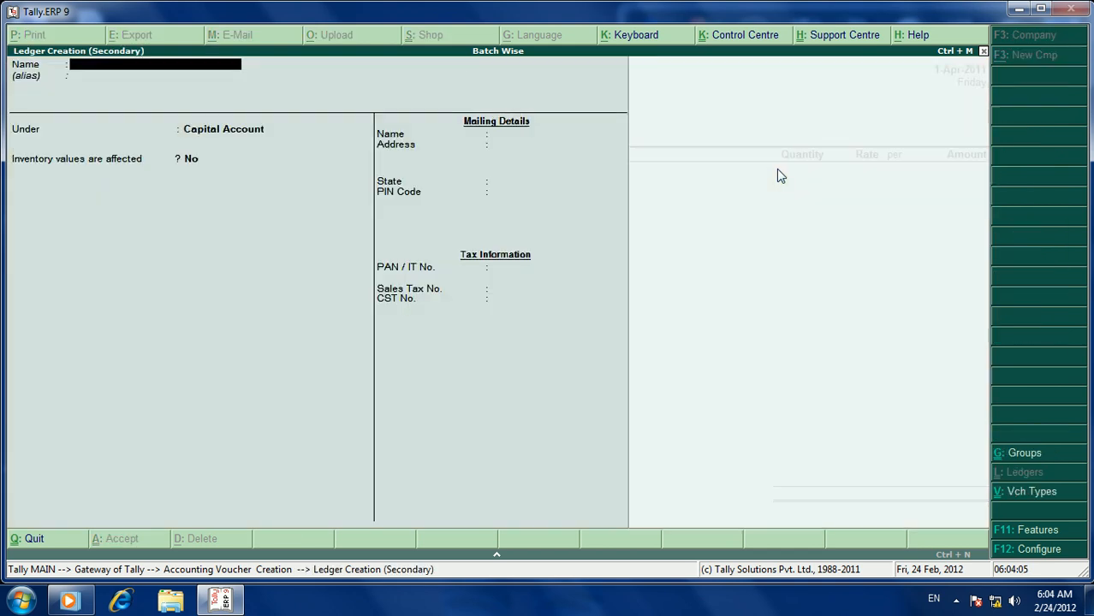
text(Sales)
key(Return)
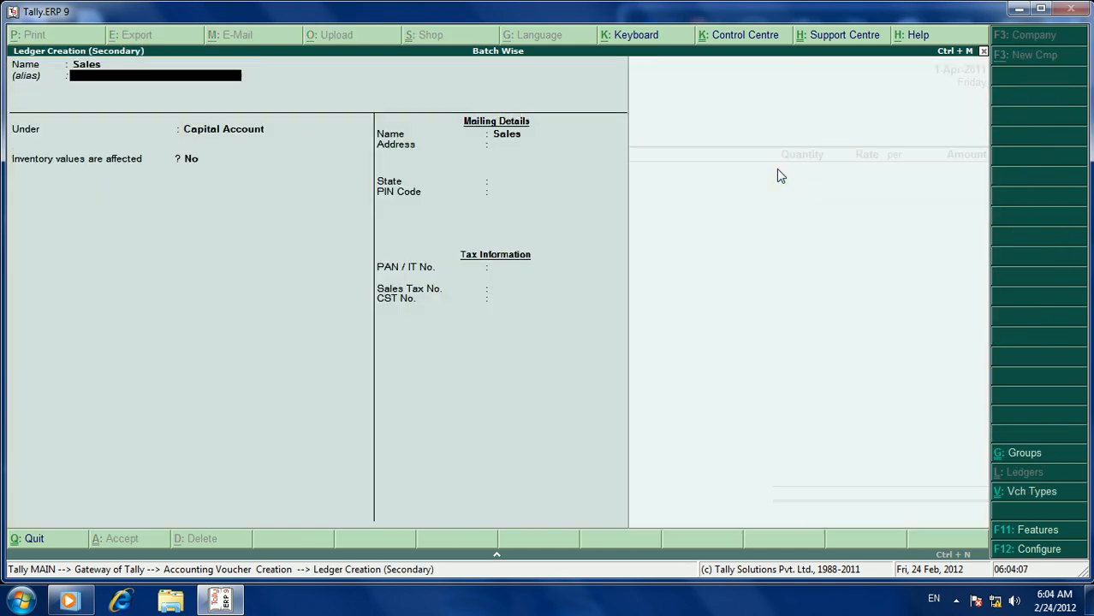
key(Return)
text(S)
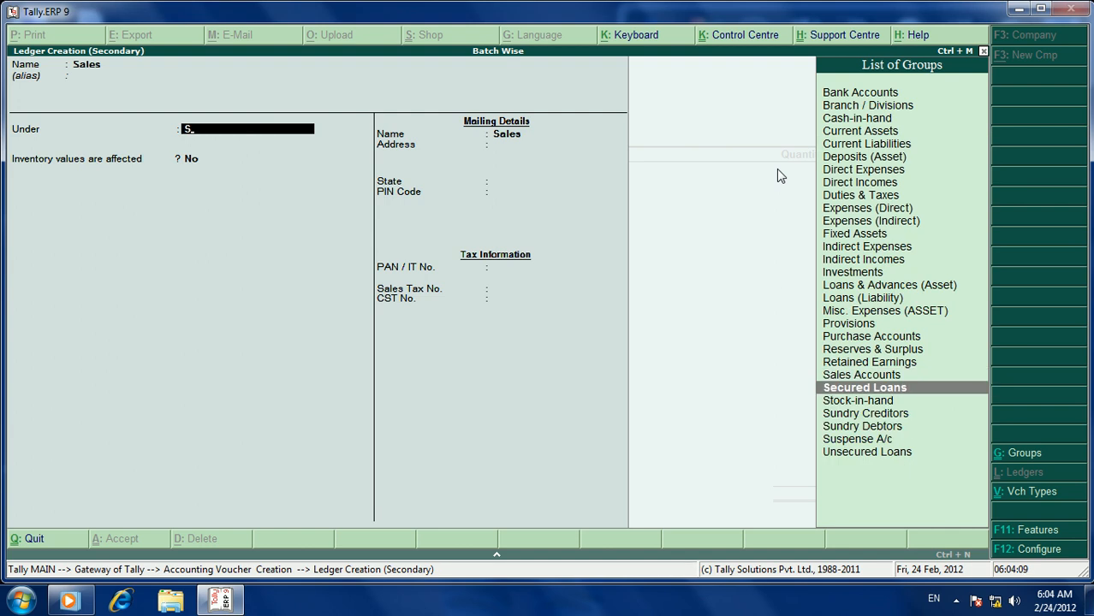
key(Return)
key(y)
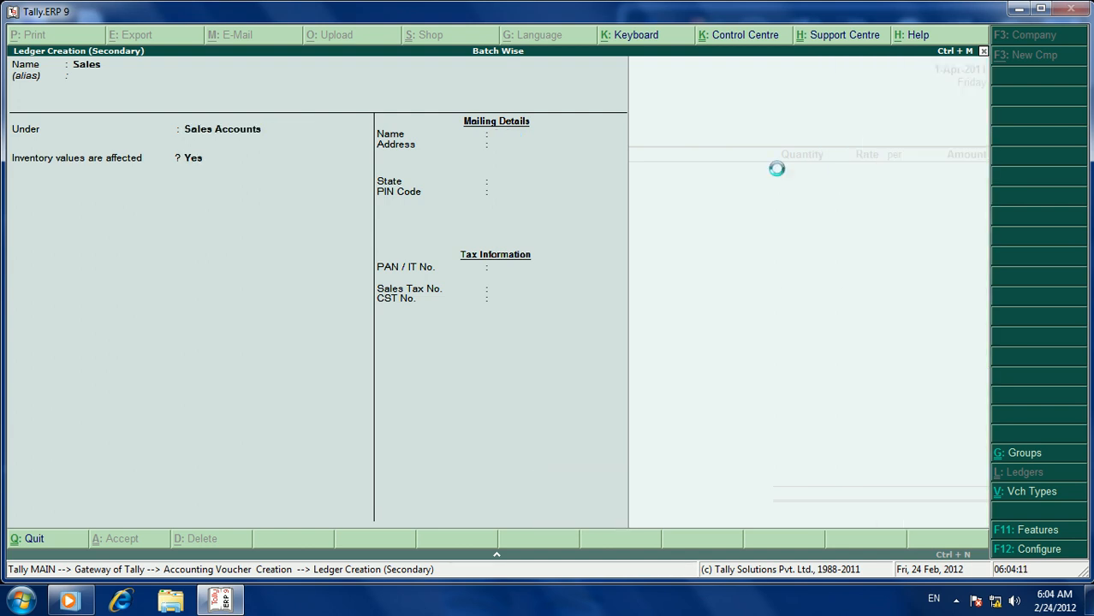
key(Return)
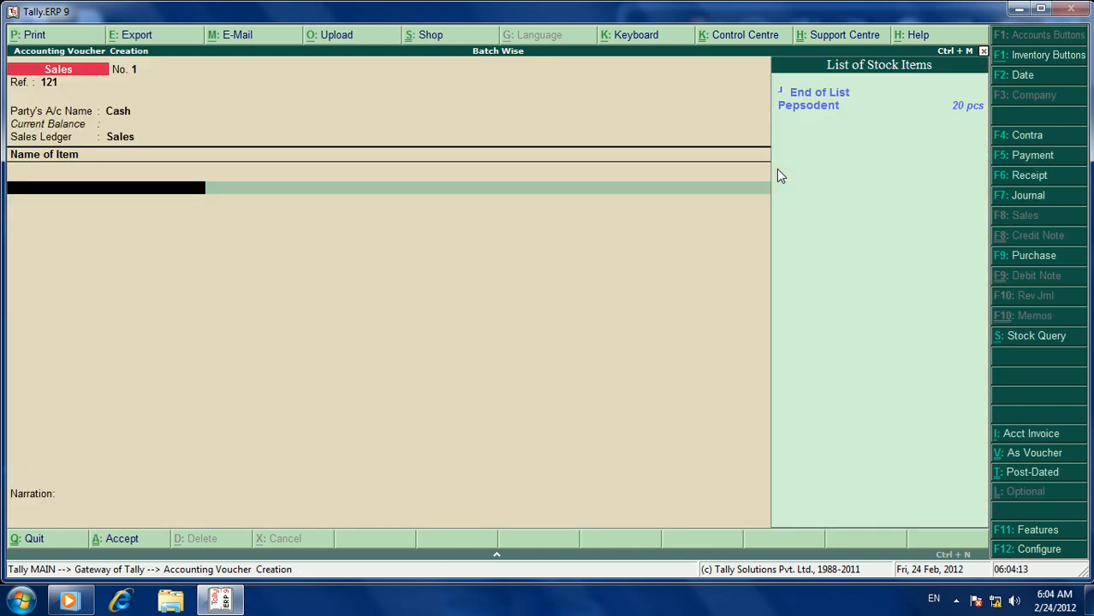
- Add Pepsodent to the sales voucher and allocate it from batch Snp-123
key(Down)
key(Return)
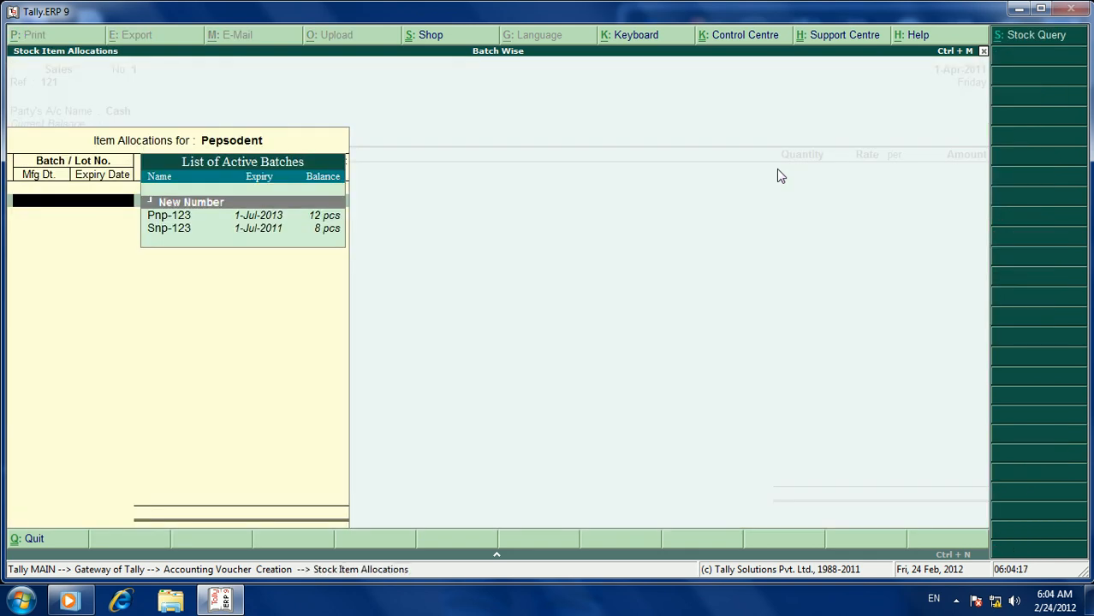
key(Down)
key(Down)
key(Up)
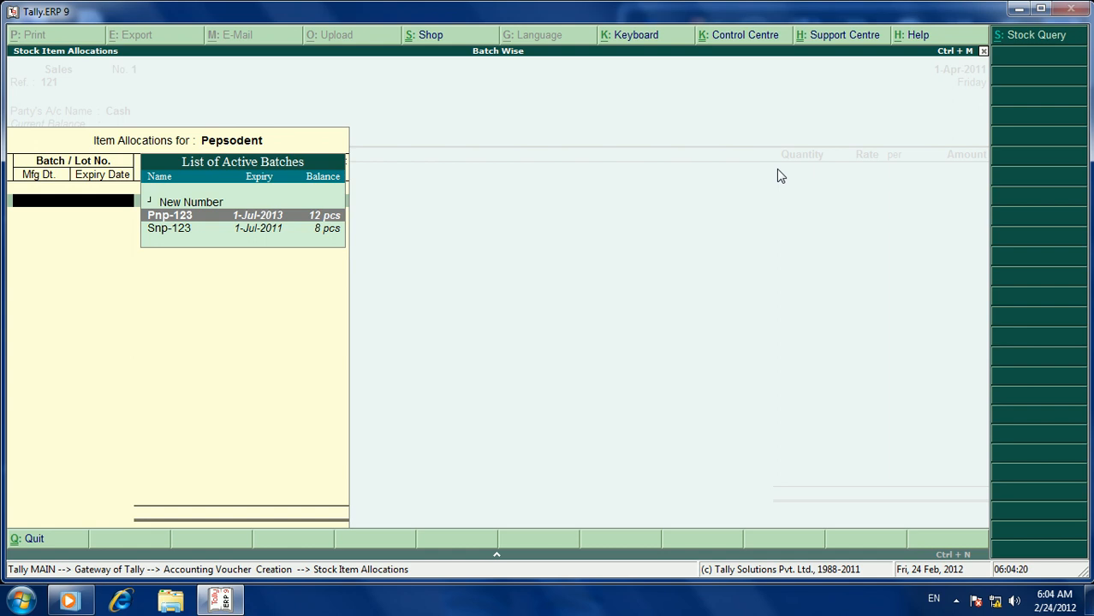
key(Down)
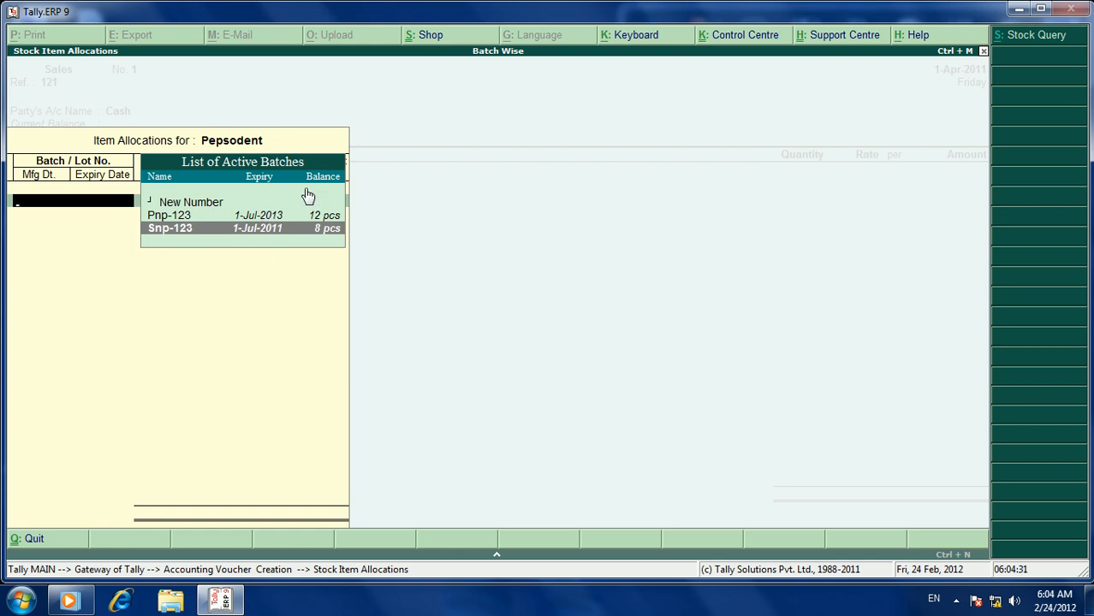
click(259, 230)
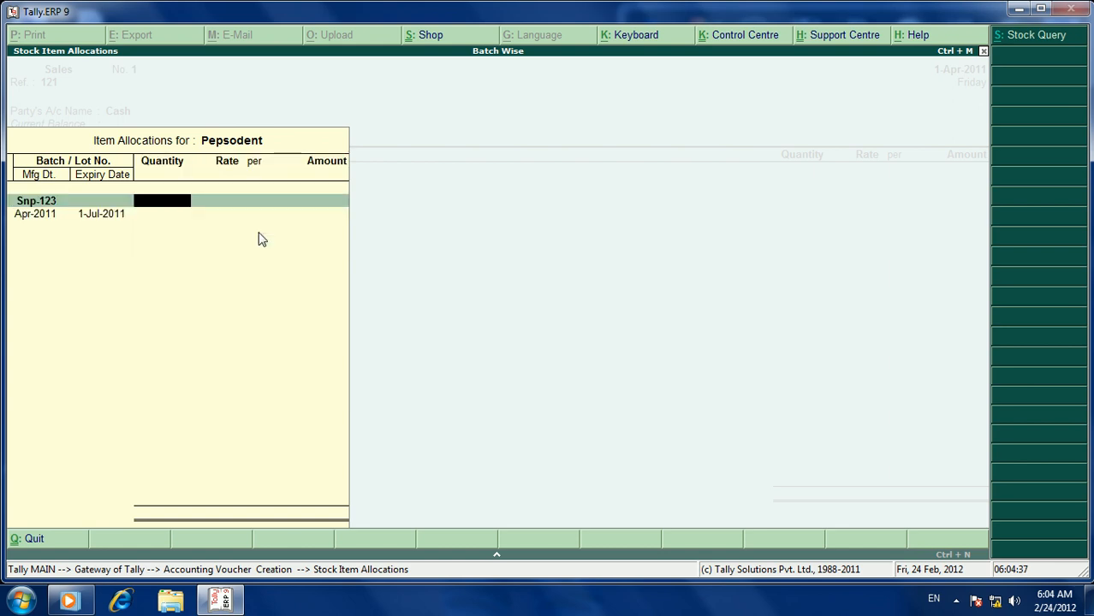
- Set the batch allocation to 5 pcs at a rate of 300 per pcs and complete it
text(5)
key(Return)
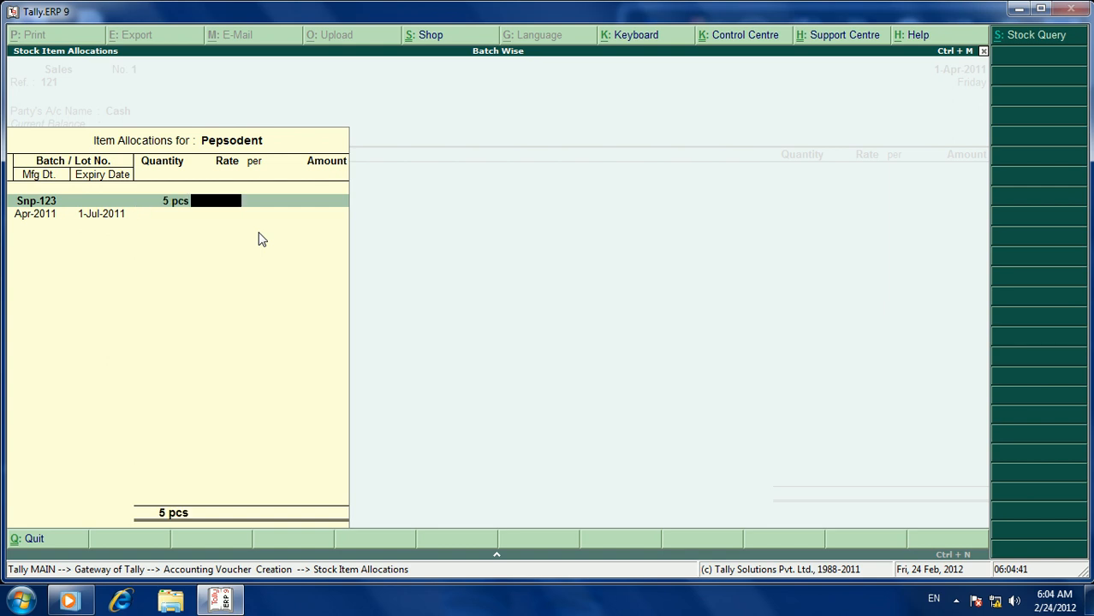
text(300)
key(Return)
key(Return)
key(Return)
key(Return)
key(Return)
key(Return)
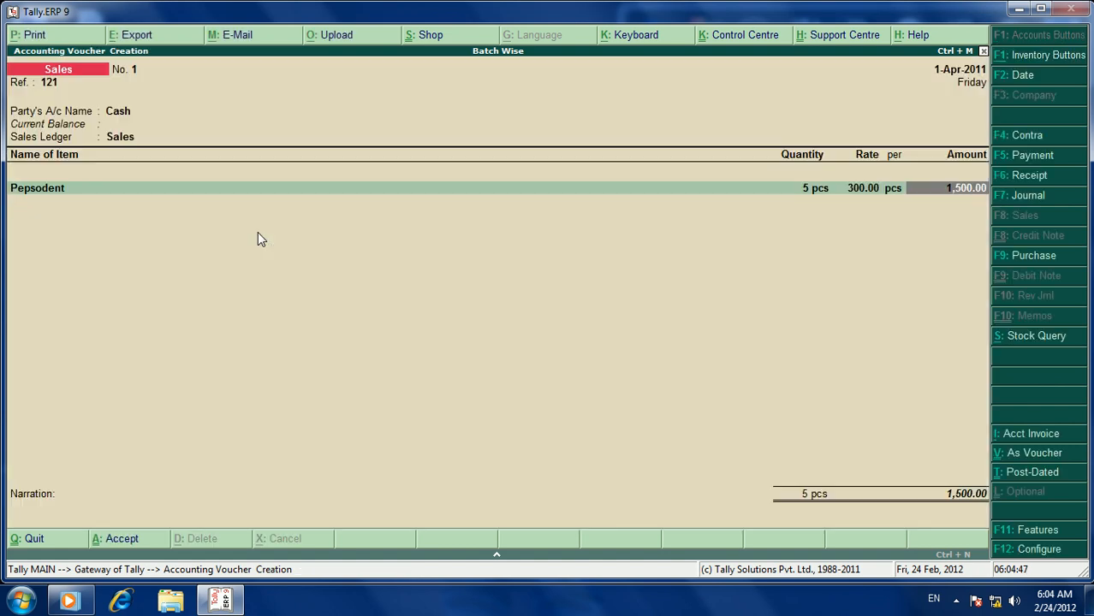
- Save the sales voucher without a narration and quit voucher creation
key(Return)
key(Return)
key(Return)
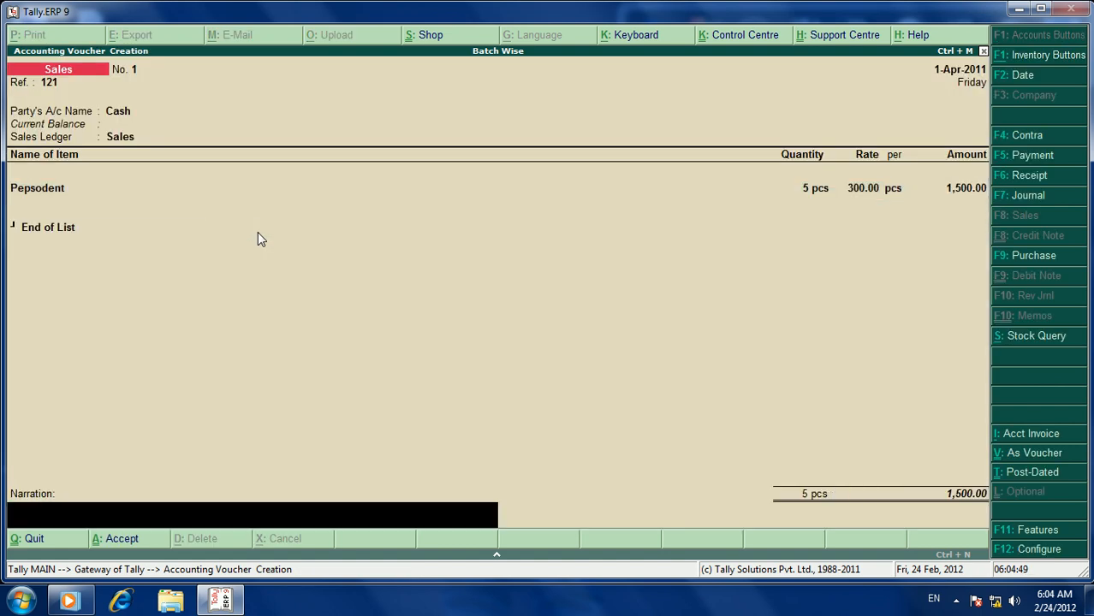
key(Return)
key(Return)
key(Escape)
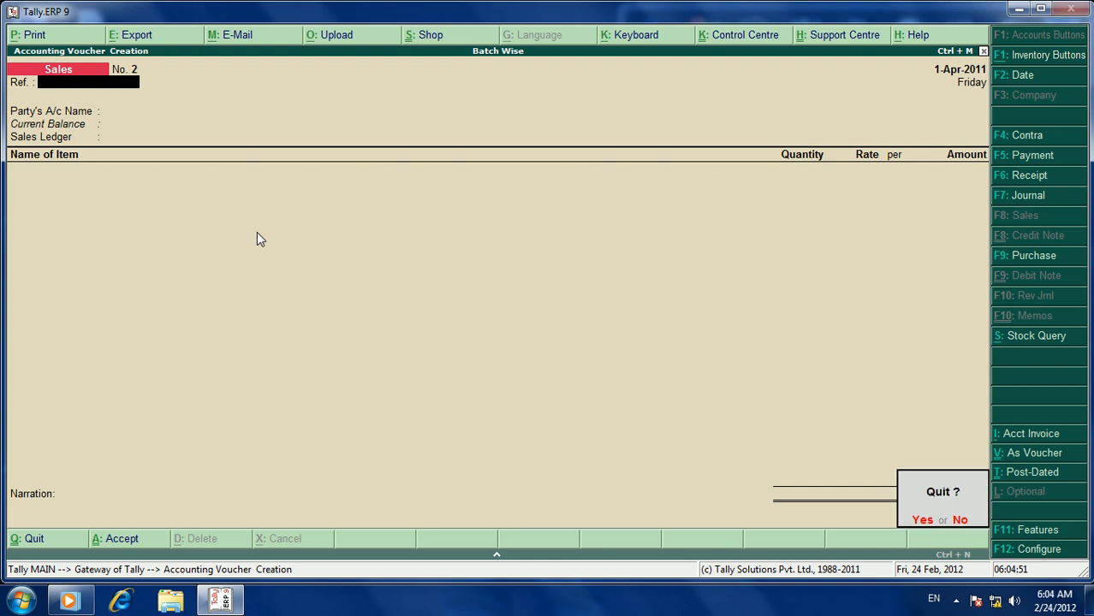
key(Return)
- Reopen the Batch report under the inventory books
key(d)
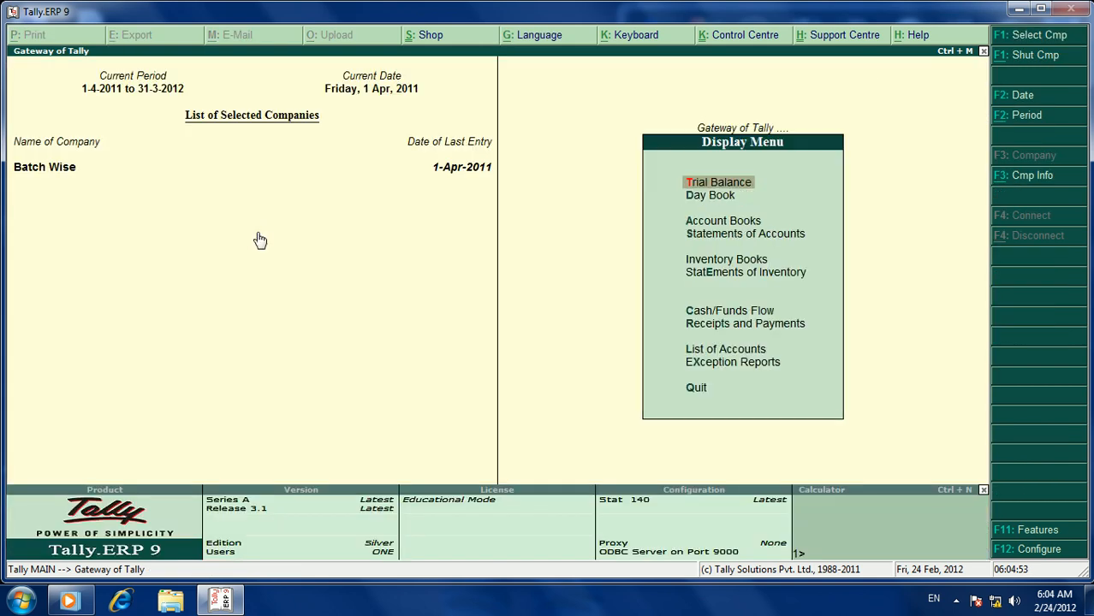
key(Down)
key(Down)
key(Down)
key(Down)
key(Return)
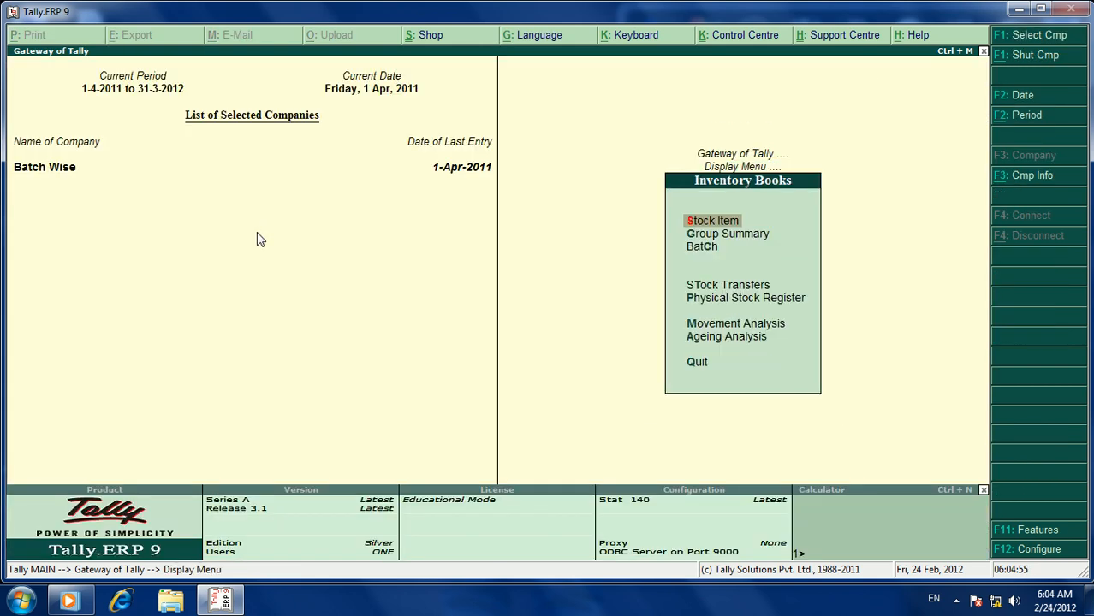
key(Down)
key(Down)
key(Return)
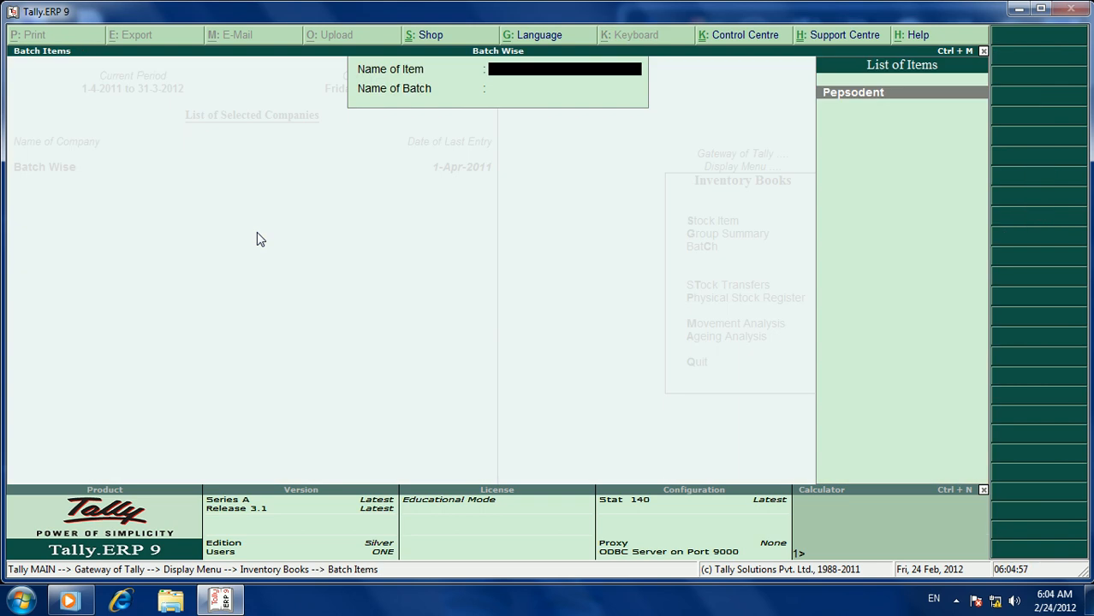
- Review the Pepsodent batch vouchers for Snp-123, including the cash sale, and return to the Gateway of Tally
key(Return)
key(Down)
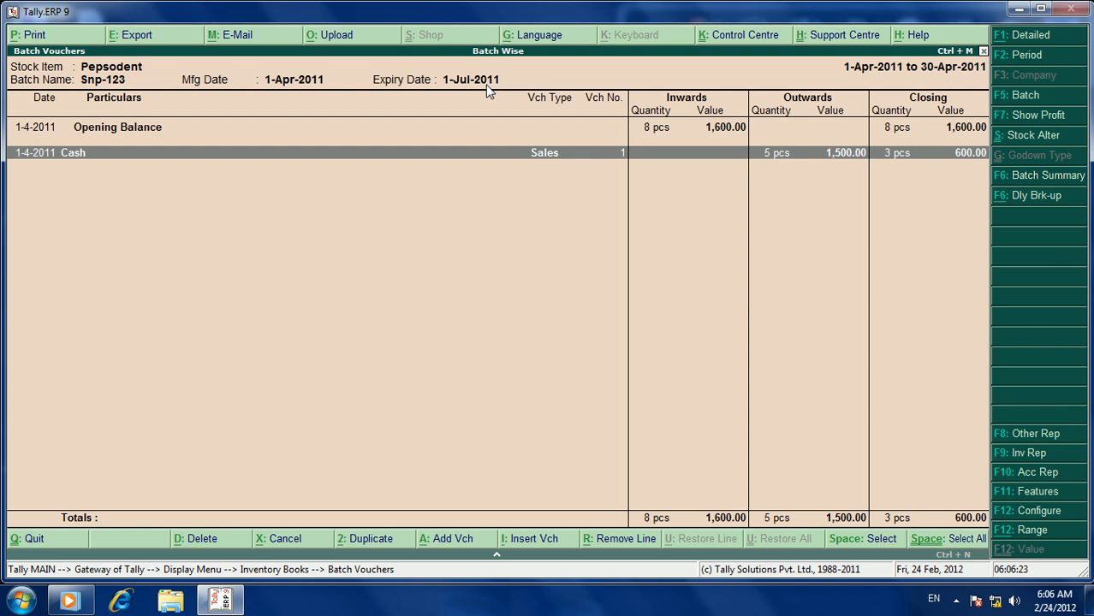
key(Escape)
key(Escape)
key(Escape)
key(Escape)
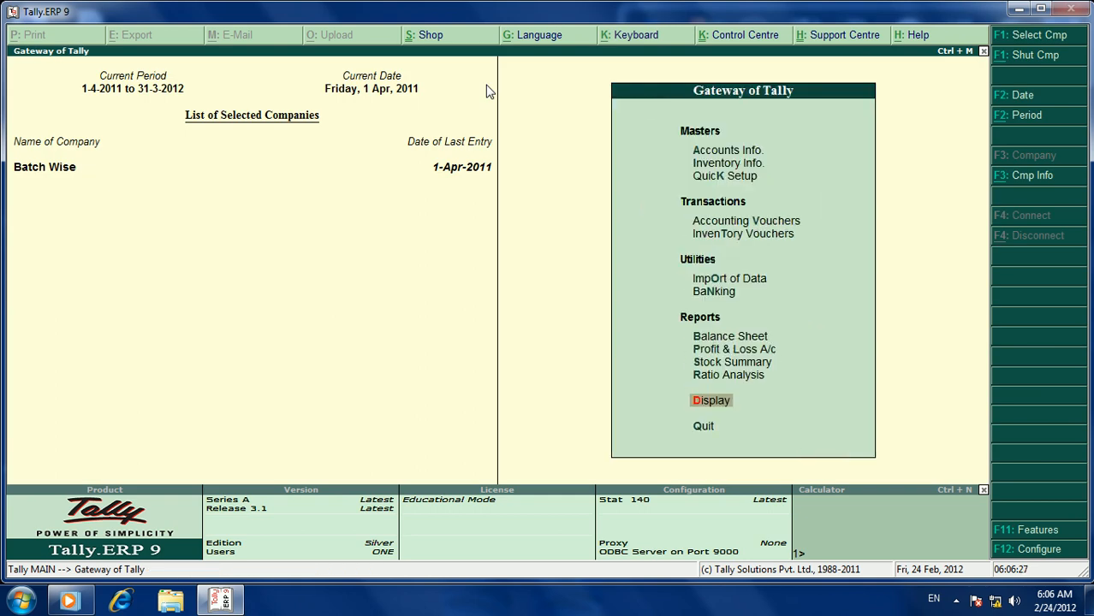
- Change the current date to 2/7/2011
key(F2)
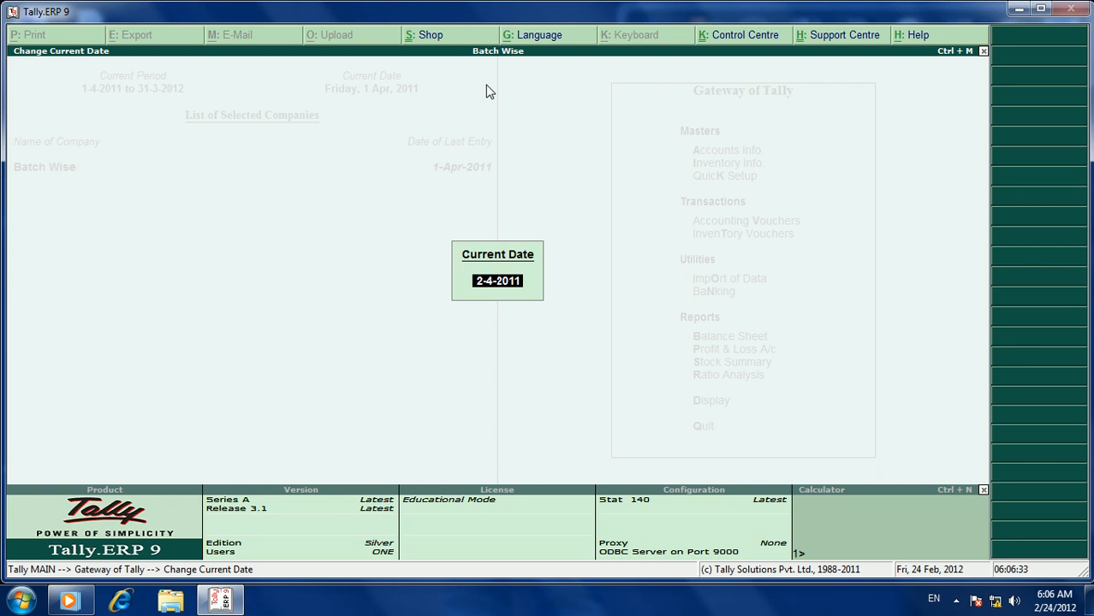
text(1)
key(BackSpace)
text(2/7/2011)
key(Return)
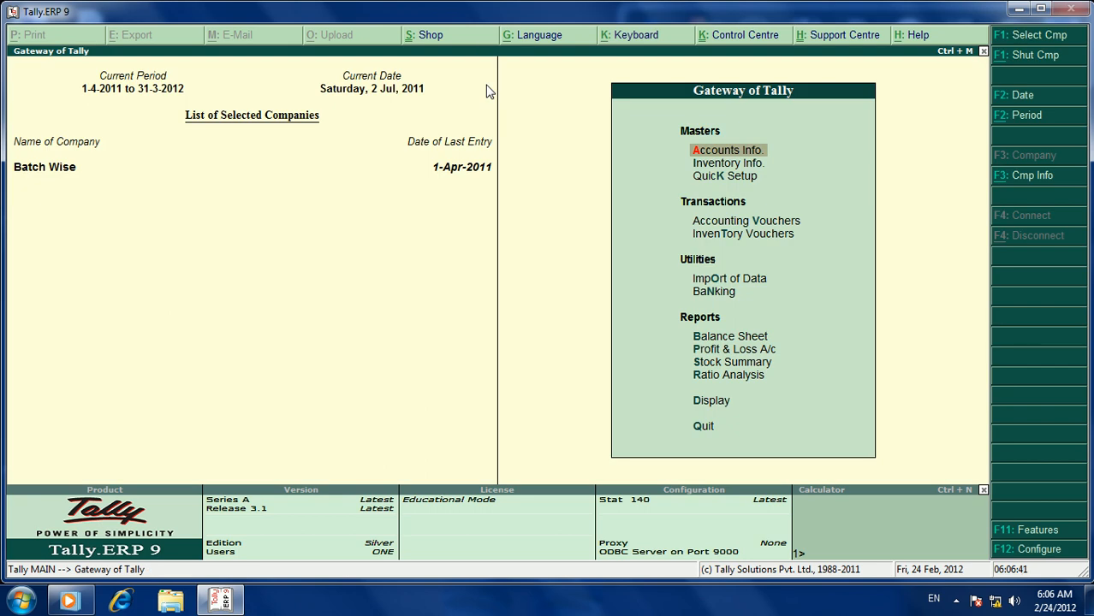
- Start a sales voucher with reference 12313, Cash as the party account and Sales as the sales ledger
key(Down)
key(Down)
key(Down)
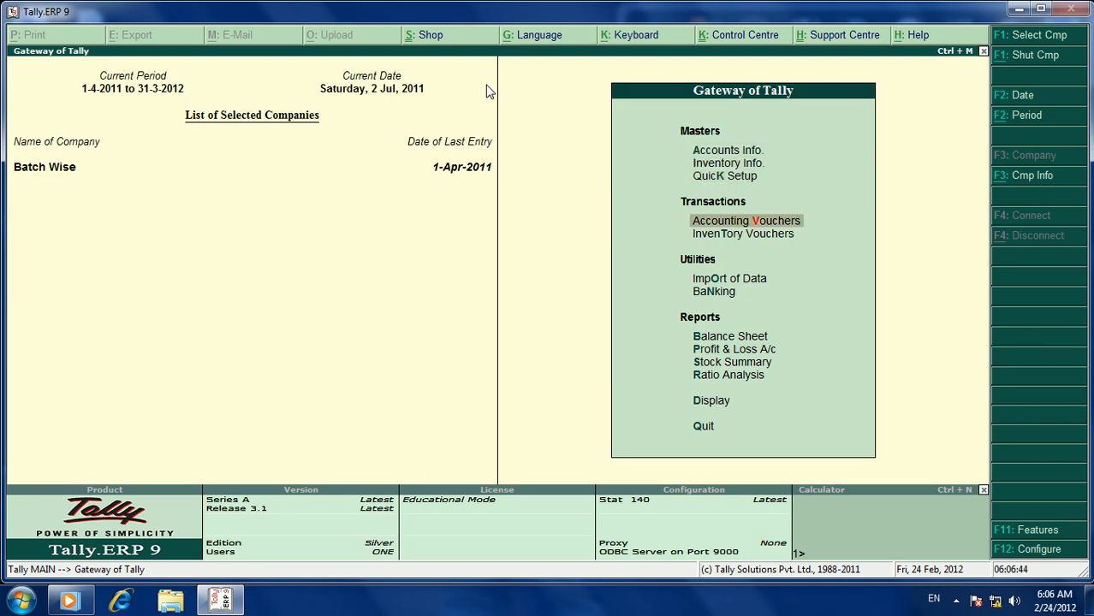
key(Return)
text(12313)
key(Return)
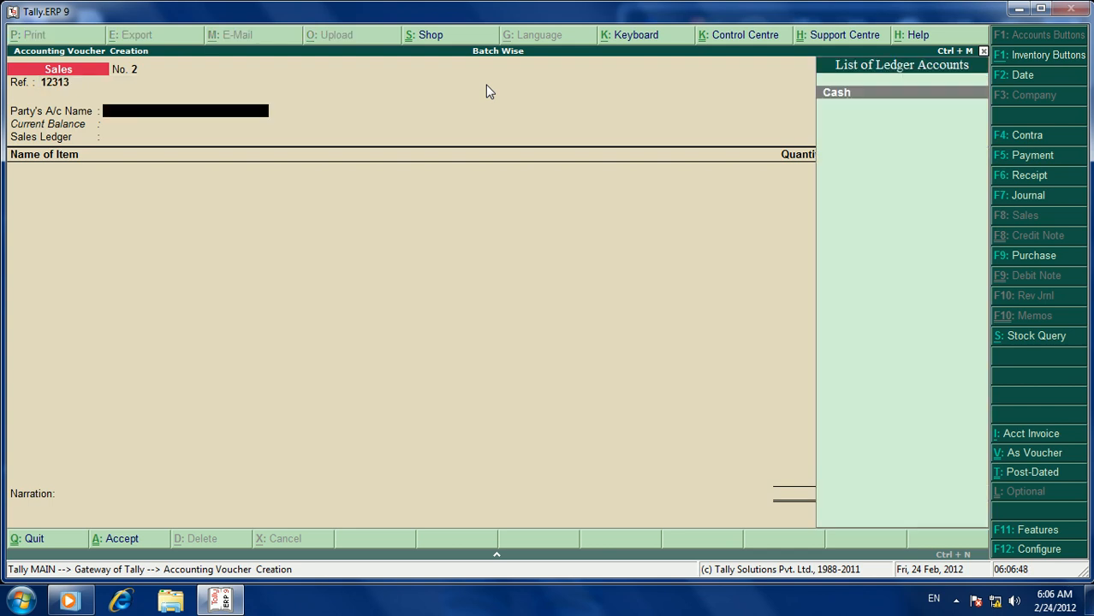
key(Return)
key(ctrl+a)
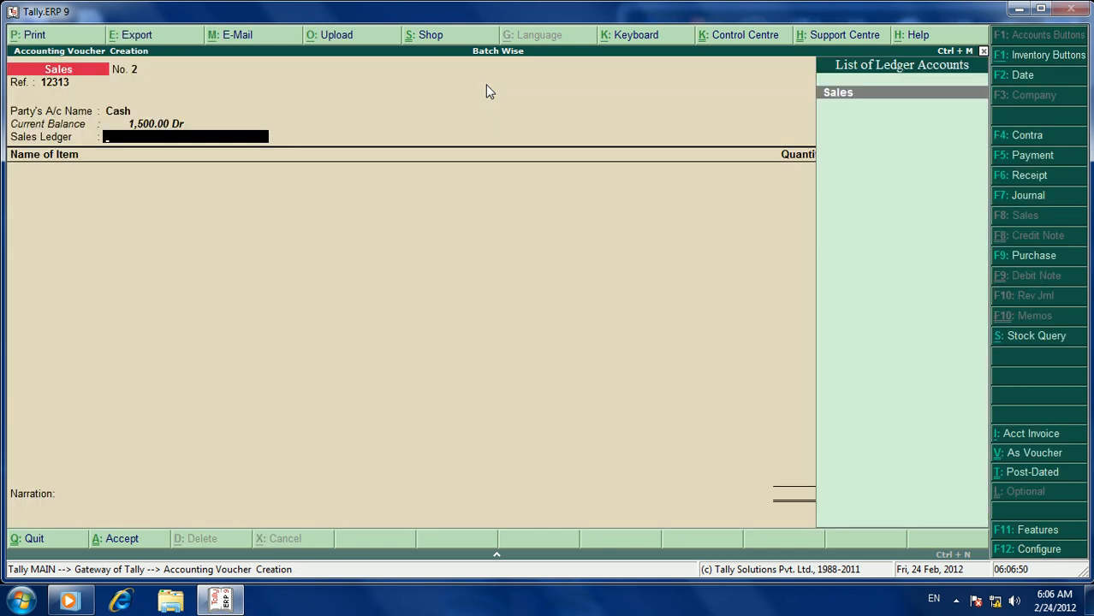
key(Return)
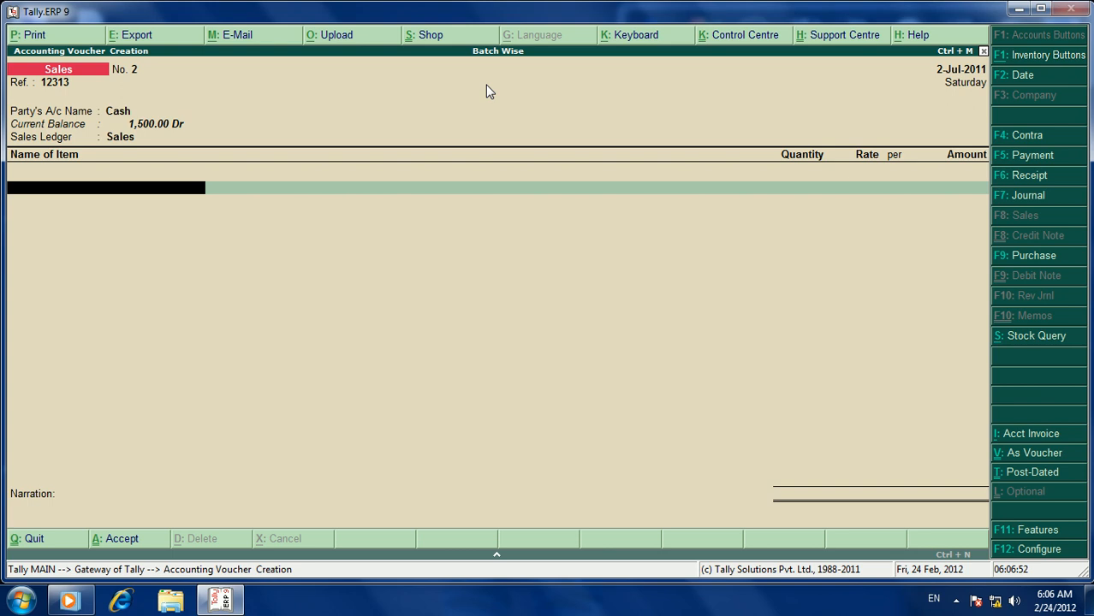
- Choose Pepsodent as the voucher item, check its list of active batches, and return to the item line
key(Down)
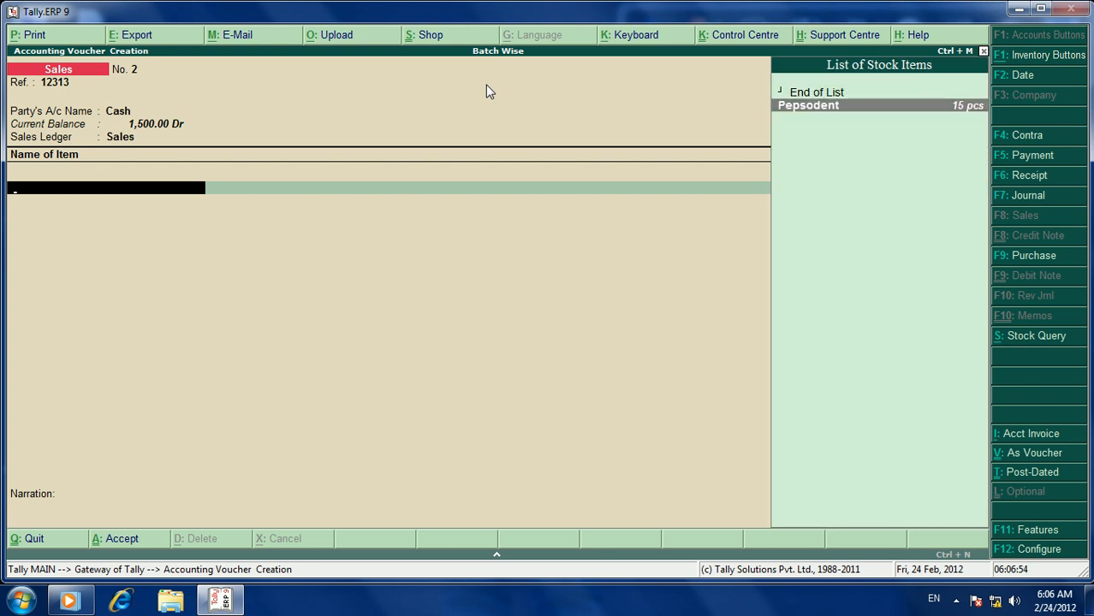
key(Return)
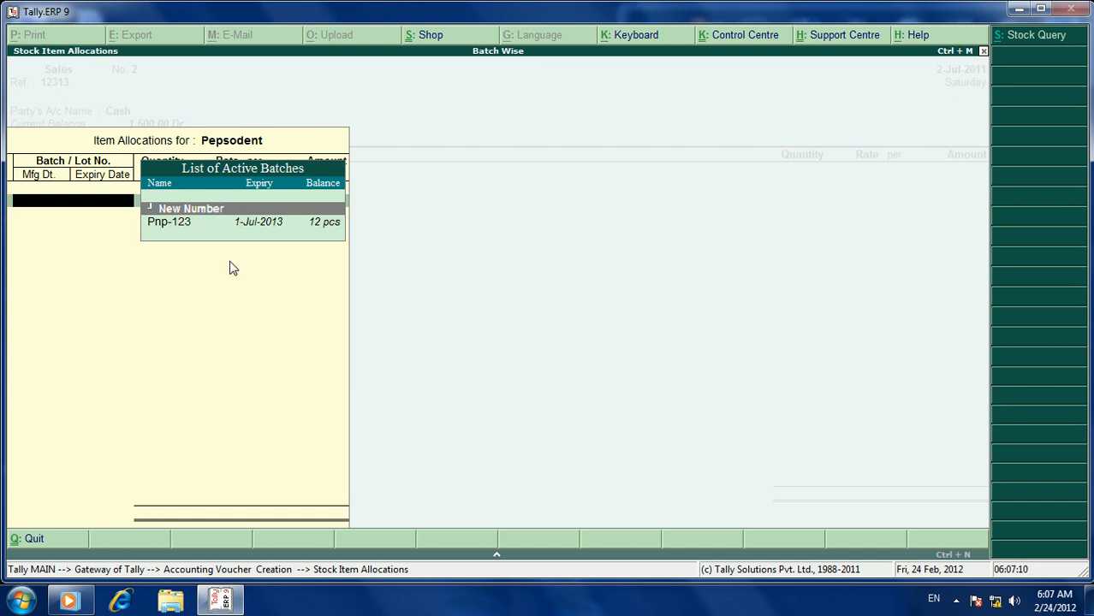
key(Down)
key(Up)
key(Escape)
key(Return)
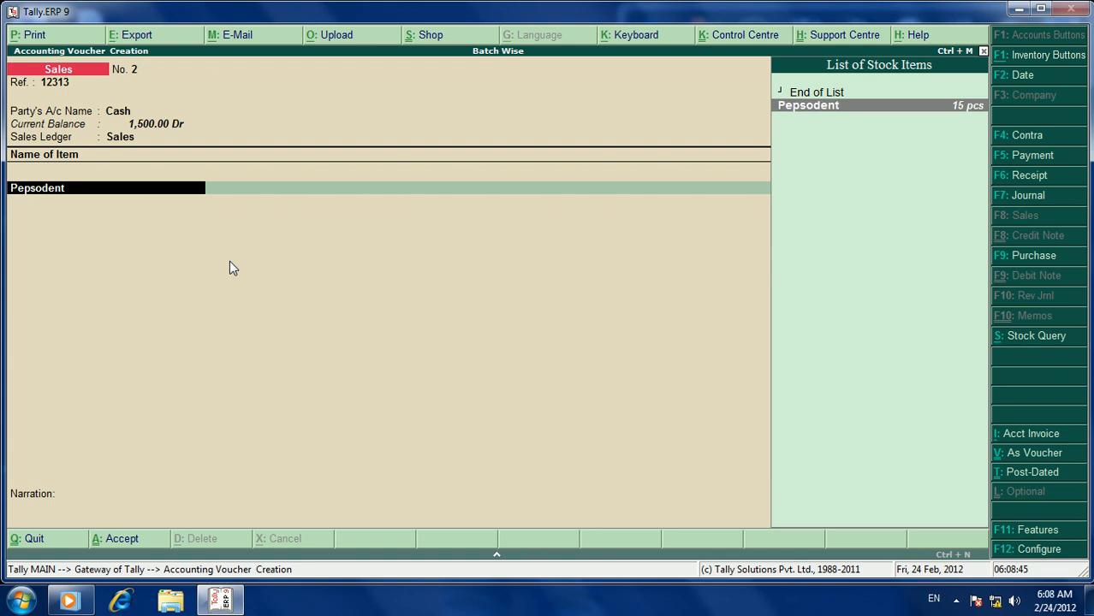
- Set Honor Expiry Dates usage for Batches to No in the sales invoice configuration and accept the settings
key(F12)
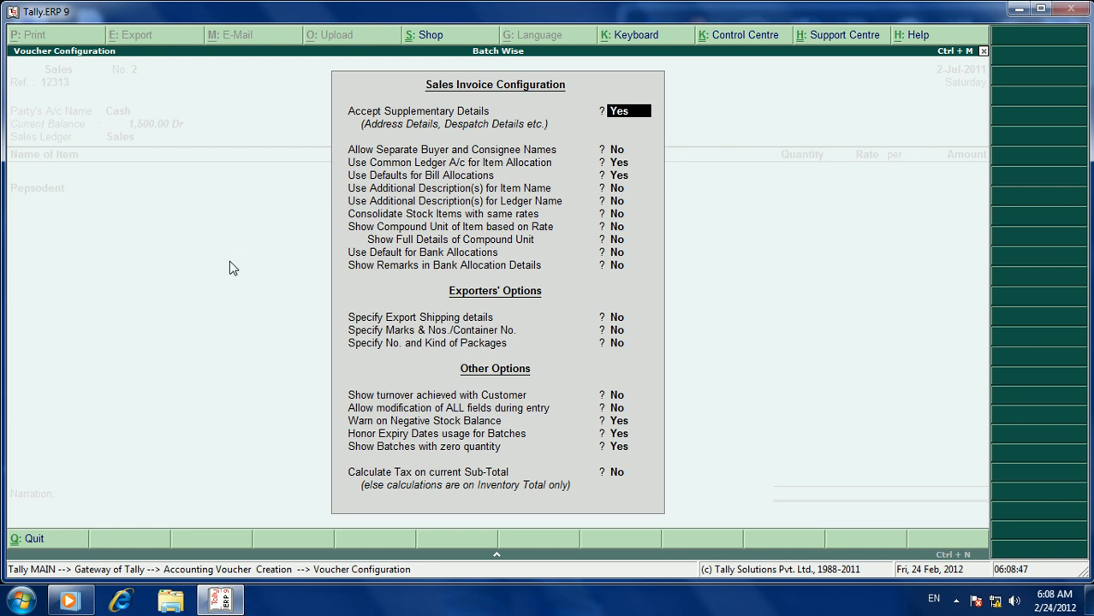
key(Return)
key(Return)
key(Return)
key(Return)
key(Return)
key(Return)
key(Return)
key(Return)
key(Return)
key(Return)
key(Return)
key(Return)
key(Return)
key(Return)
key(Return)
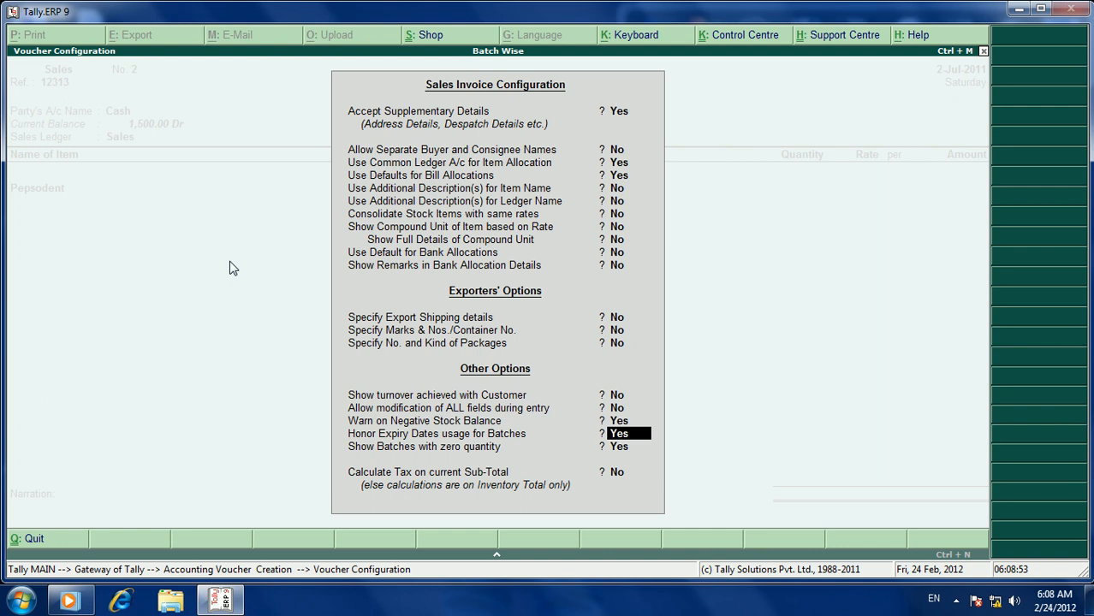
text(n)
key(Return)
key(Return)
key(Return)
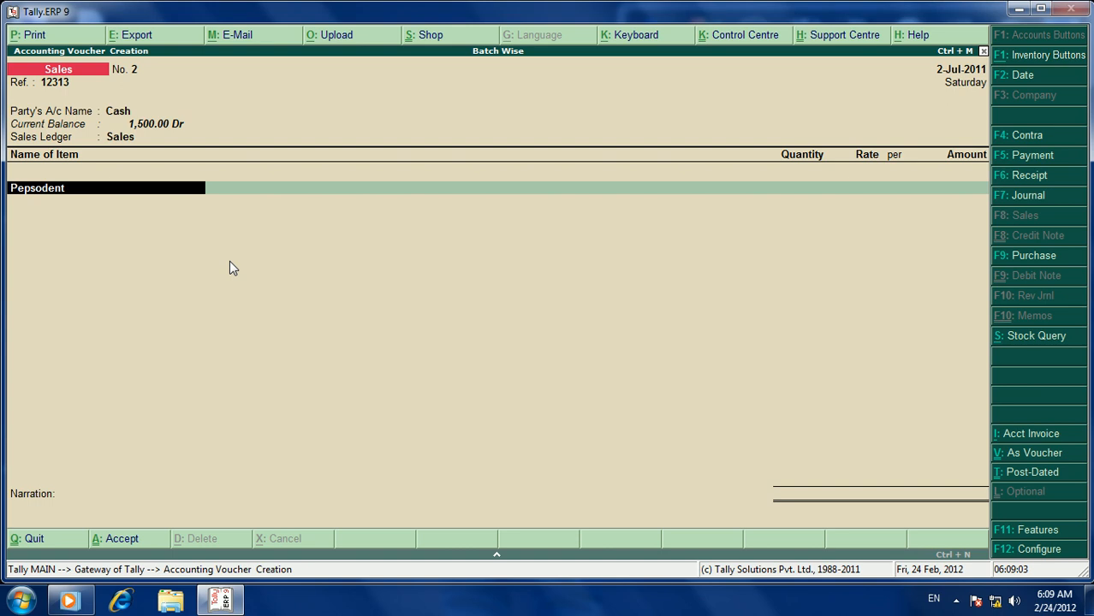
- Allocate 2 pcs of Pepsodent from batch Snp-123 at a rate of 300.00 per pcs
key(Return)
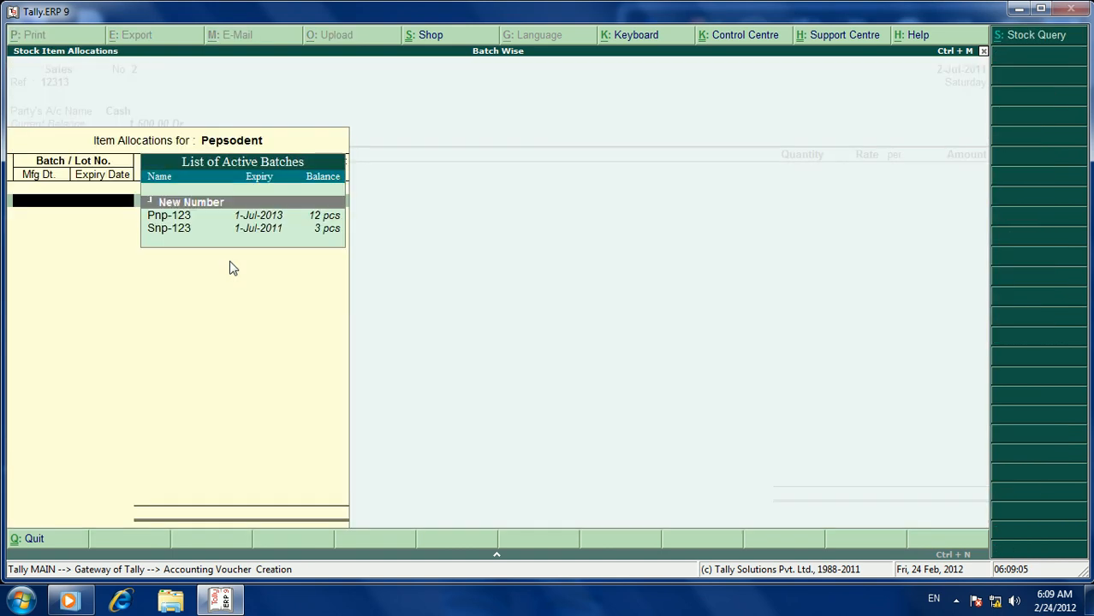
key(Down)
key(Down)
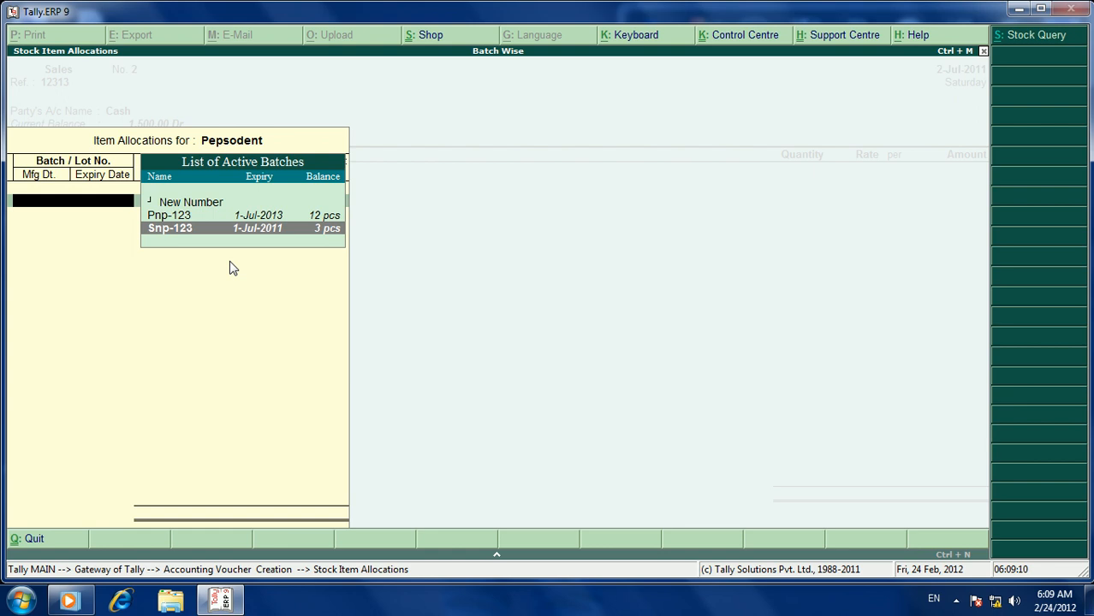
key(Return)
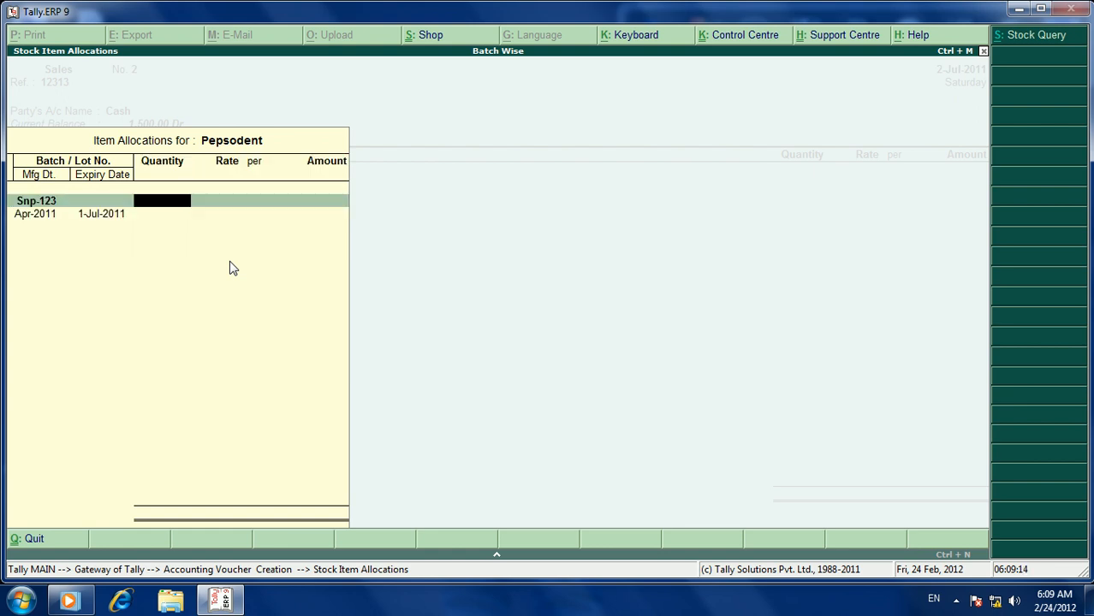
text(2)
key(Return)
key(Return)
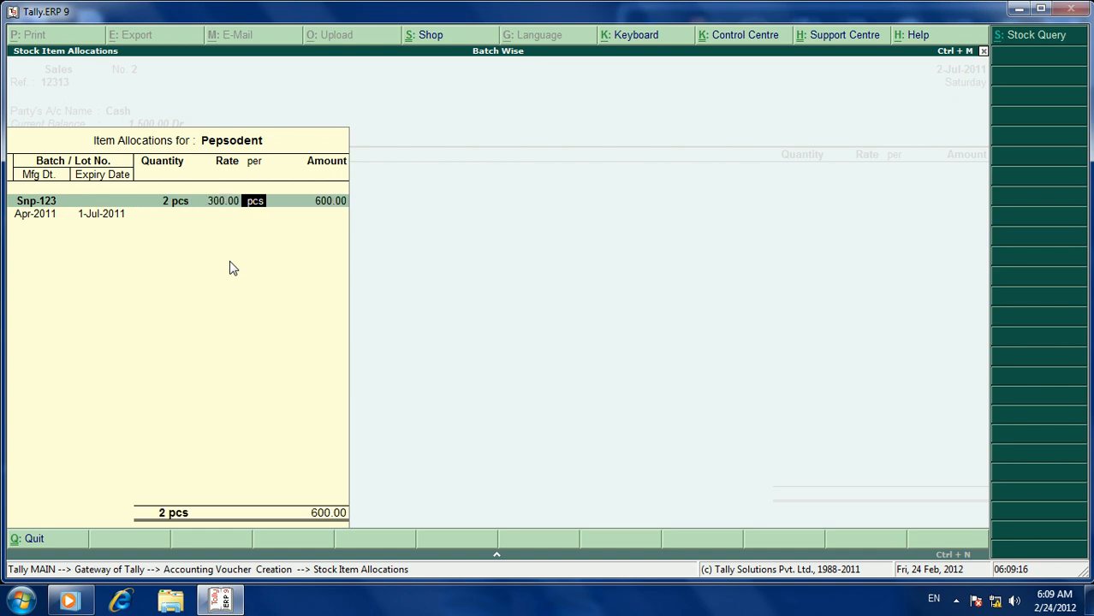
key(Return)
key(Return)
key(Return)
key(Return)
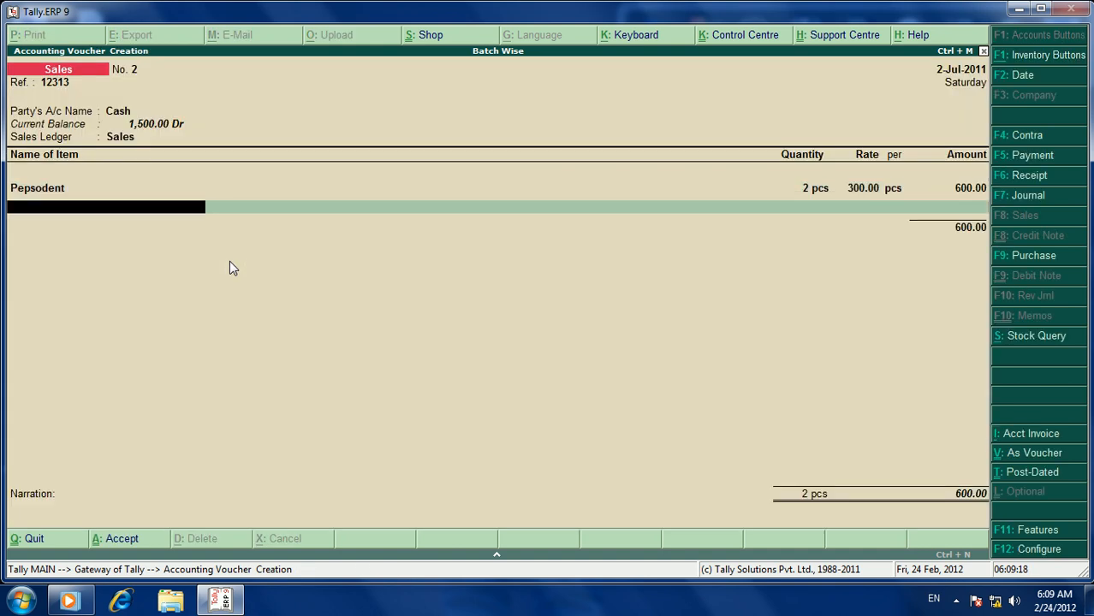
- Save the Pepsodent sales voucher without a narration and quit voucher creation
key(Return)
key(Return)
key(Return)
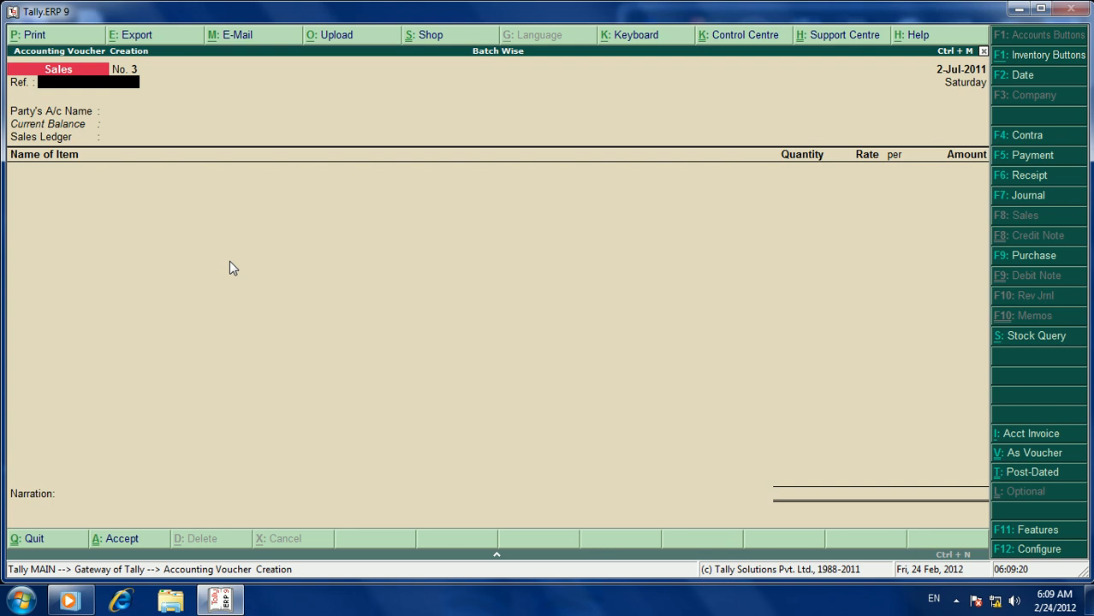
key(Escape)
- Open the Batch report under the inventory books
key(Down)
key(Down)
key(Down)
key(Down)
key(Down)
key(Down)
key(Down)
key(Down)
key(Down)
key(Down)
key(Down)
key(Return)
key(Down)
key(Down)
key(Down)
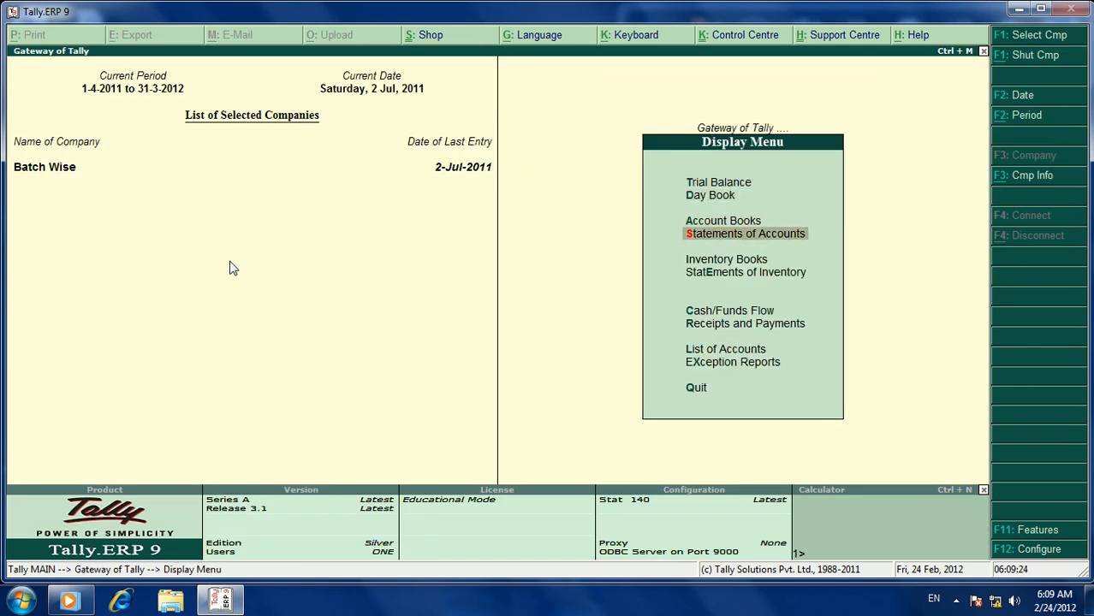
key(Down)
key(Return)
key(Down)
key(Down)
key(Return)
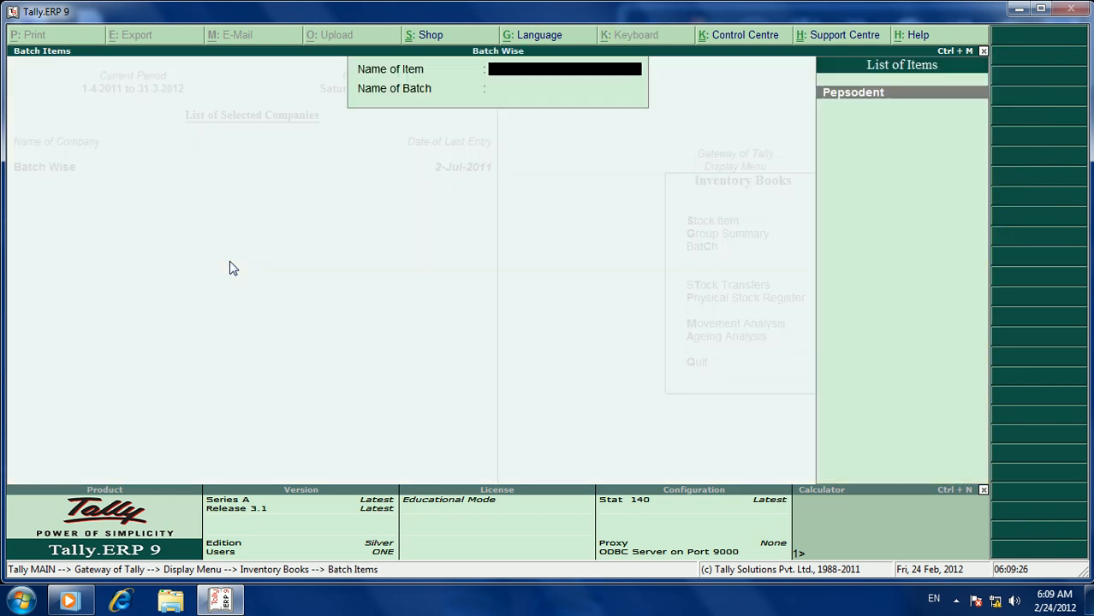
- Display the batch vouchers of Pepsodent for batch Snp-123
key(Return)
key(Down)
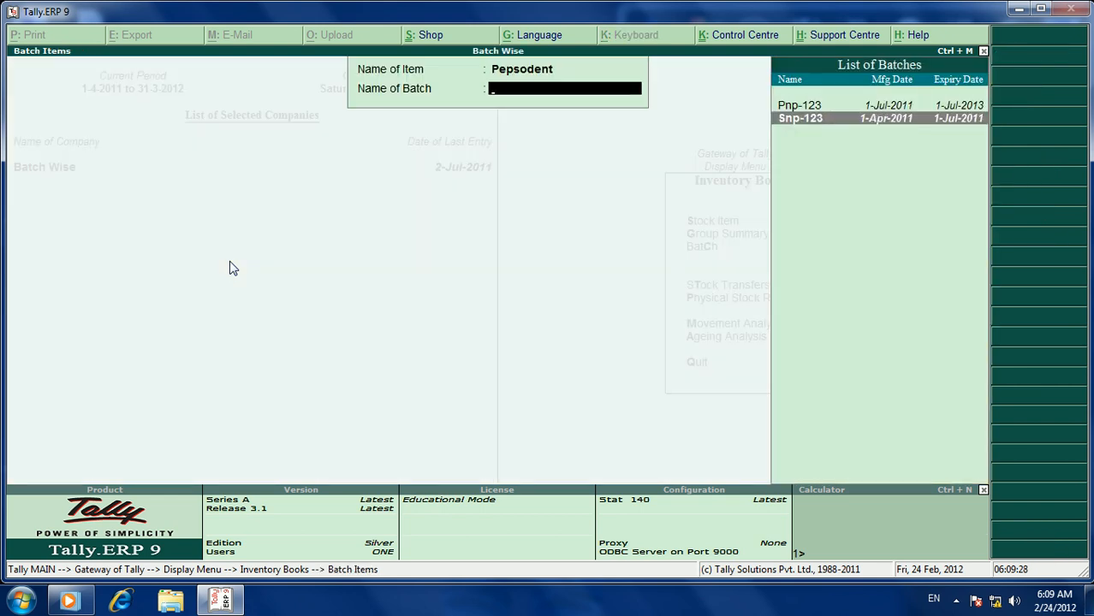
key(Return)
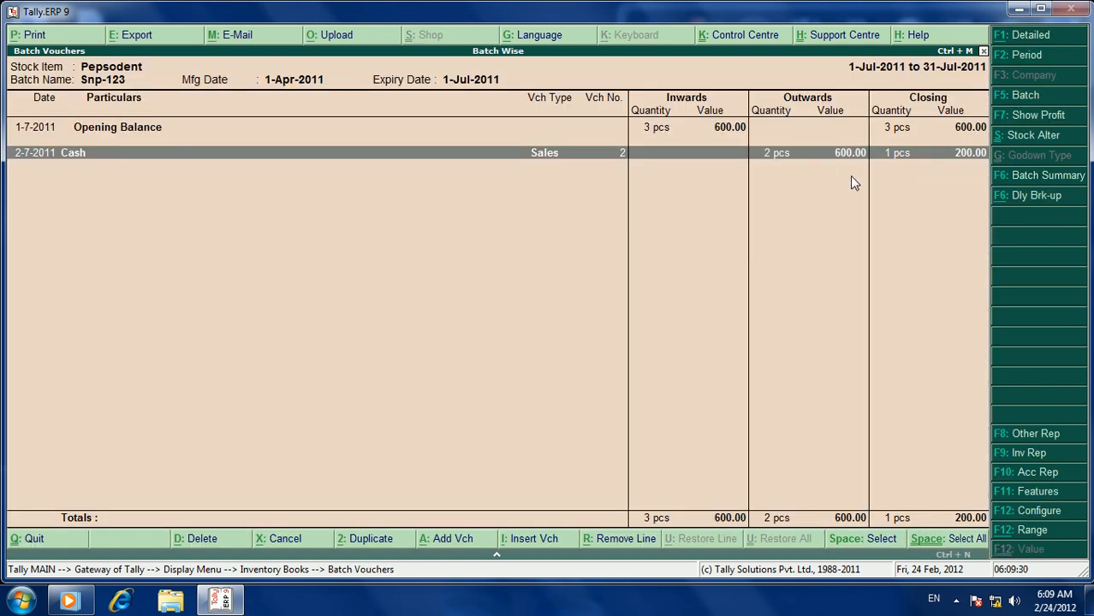